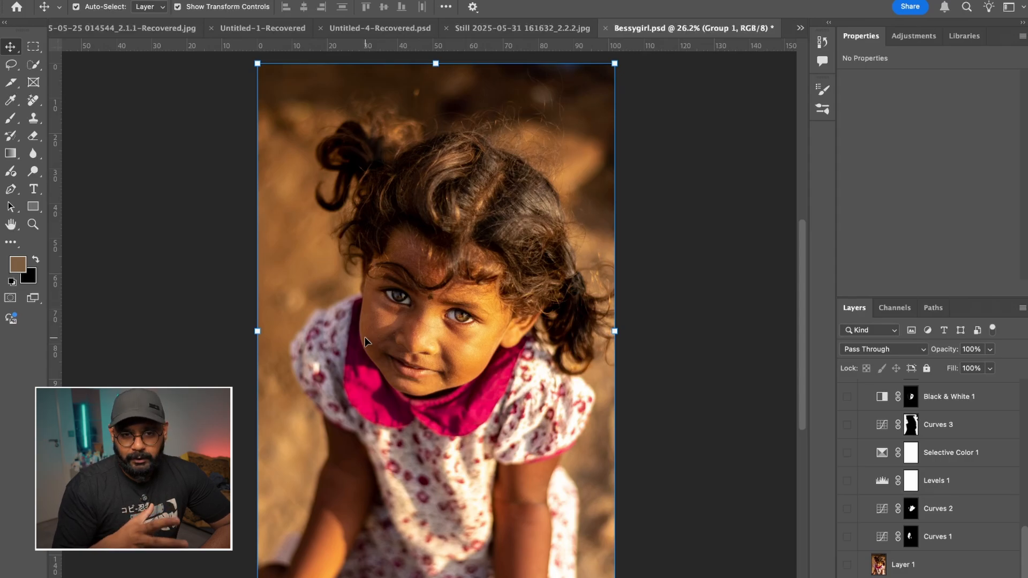
# - Preview Layer 1 on and off and examine the skin around the girl's eyes, nose and cheeks up close
pyautogui.scroll(5, 951, 484)
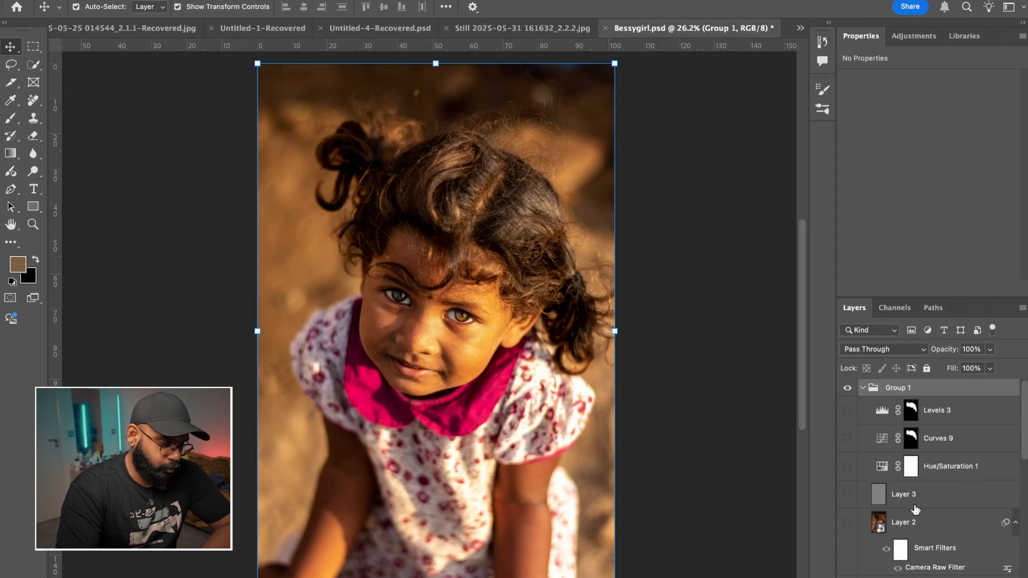
pyautogui.scroll(-5, 913, 522)
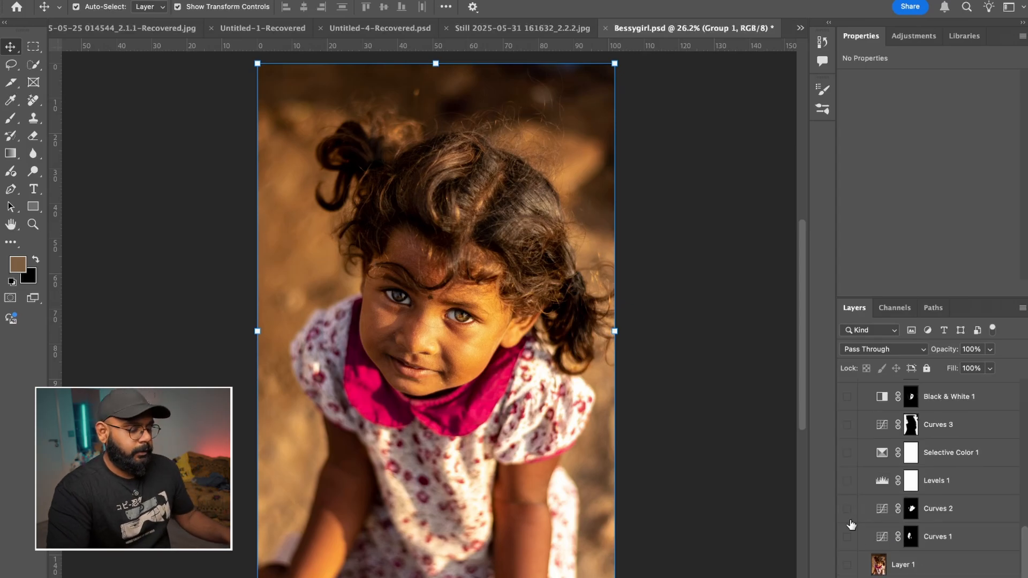
pyautogui.click(848, 565)
pyautogui.scroll(3, 444, 348)
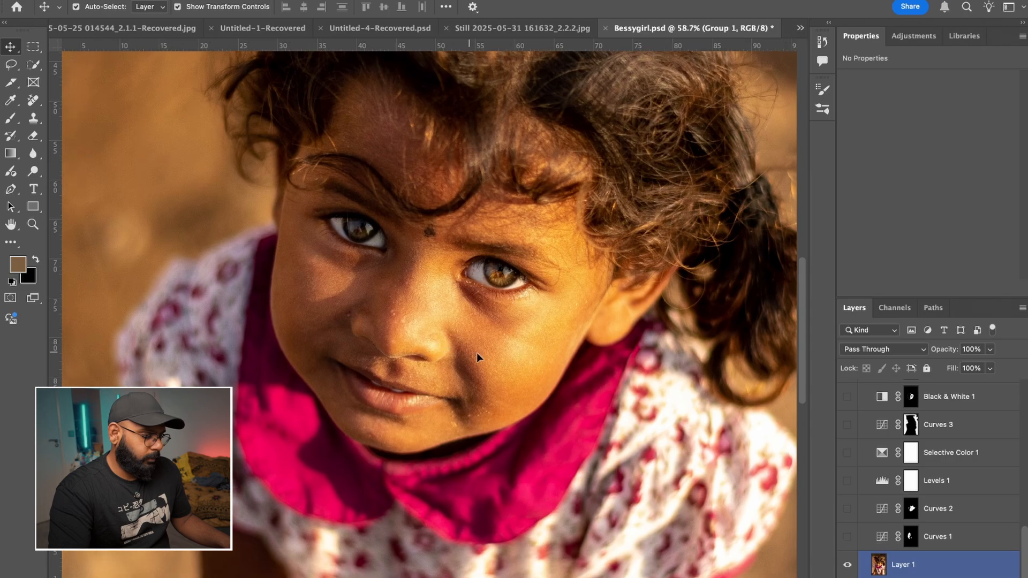
pyautogui.click(846, 566)
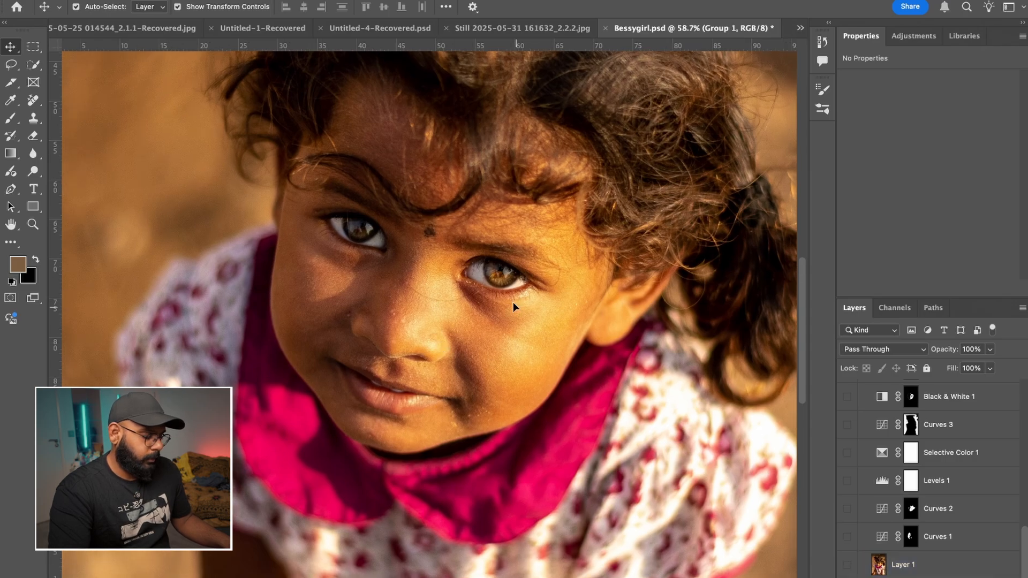
pyautogui.scroll(4, 440, 290)
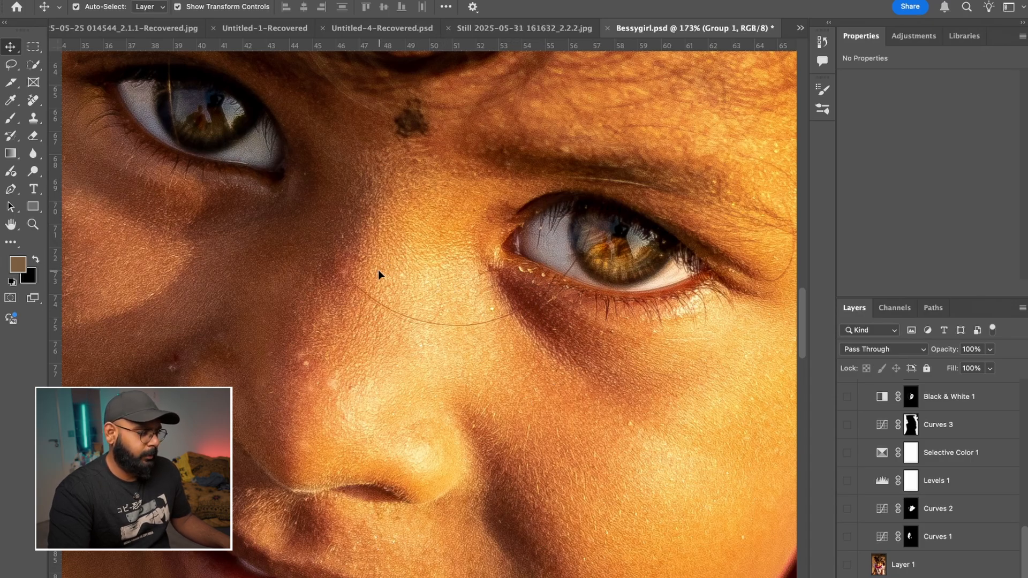
pyautogui.scroll(-10, 382, 275)
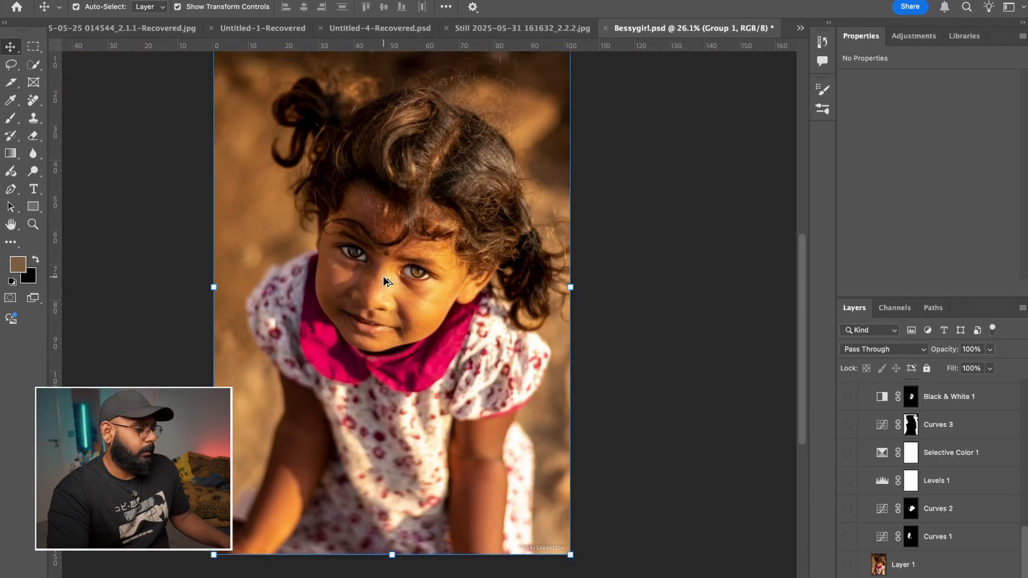
pyautogui.scroll(3, 383, 281)
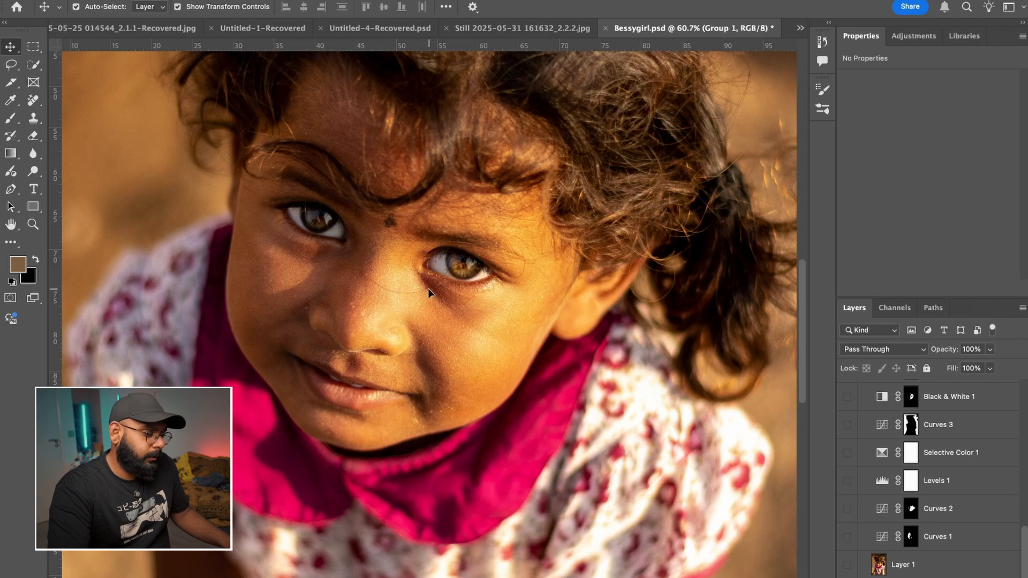
pyautogui.scroll(2, 394, 279)
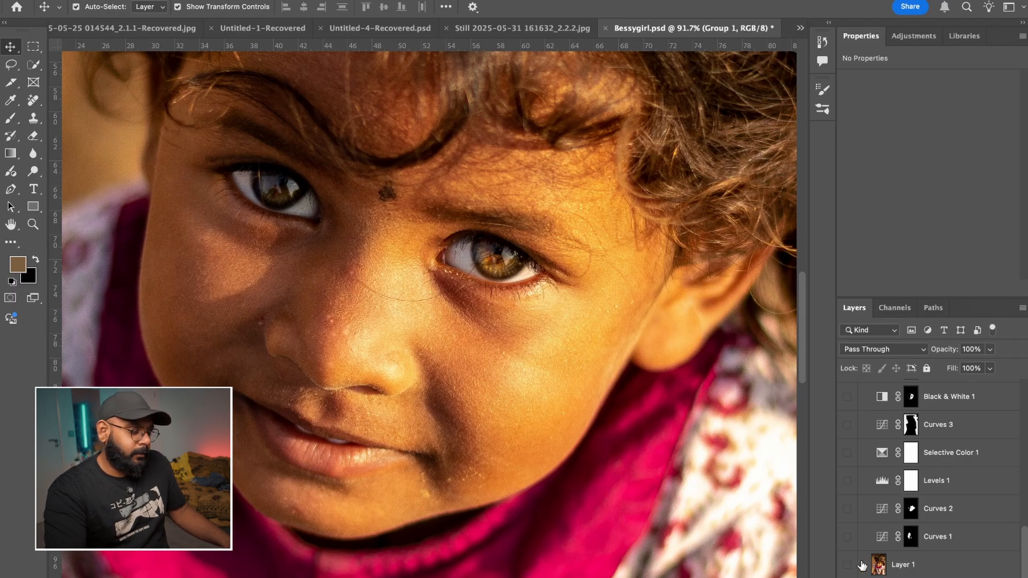
# - Show Layer 1, activate the Remove Tool and list its related healing tools
pyautogui.click(36, 104)
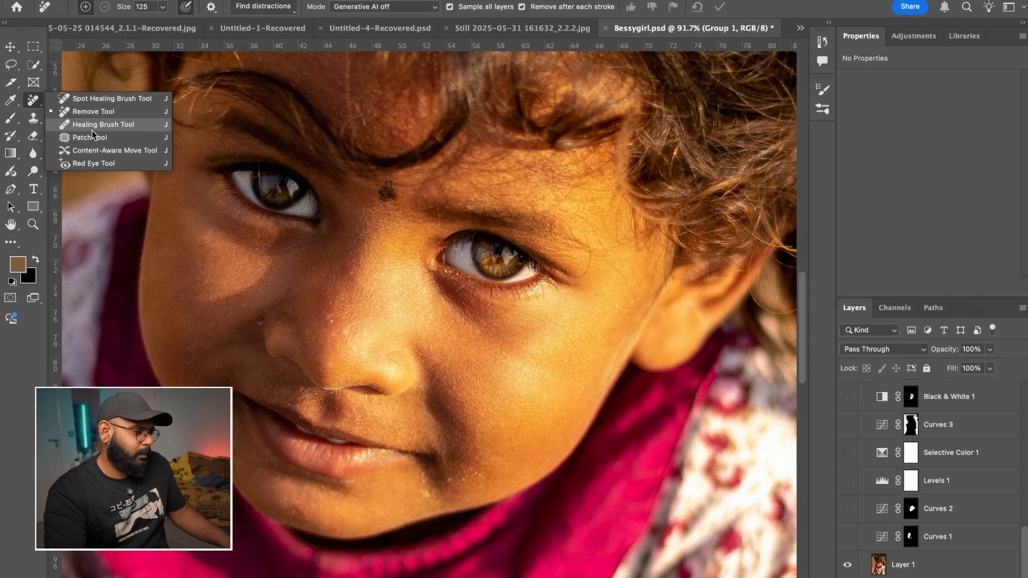
pyautogui.scroll(-3, 498, 348)
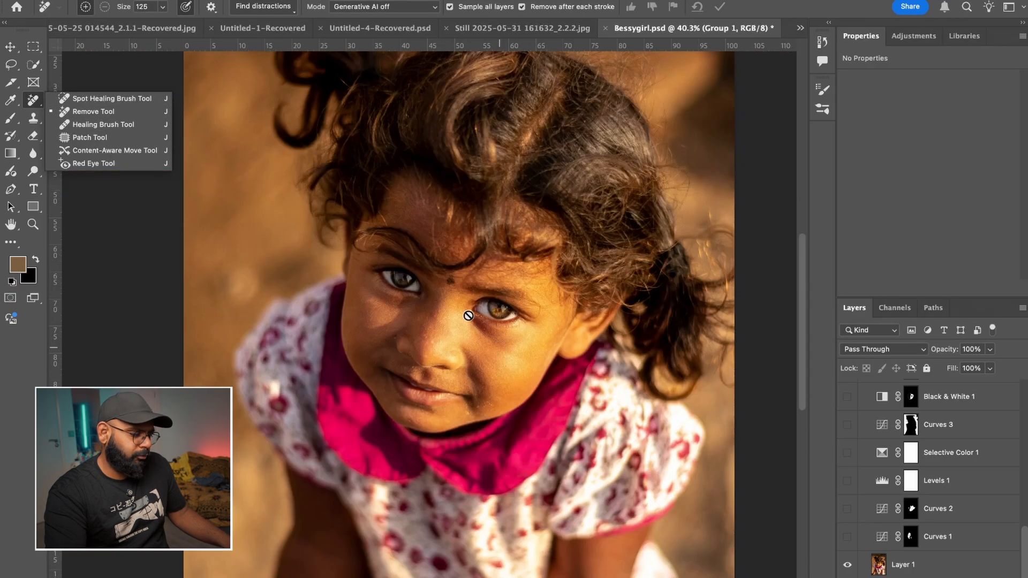
pyautogui.scroll(-2, 268, 385)
# - Select the Curves 1 layer mask and show the layer, comparing its effect on the girl's face
pyautogui.click(911, 537)
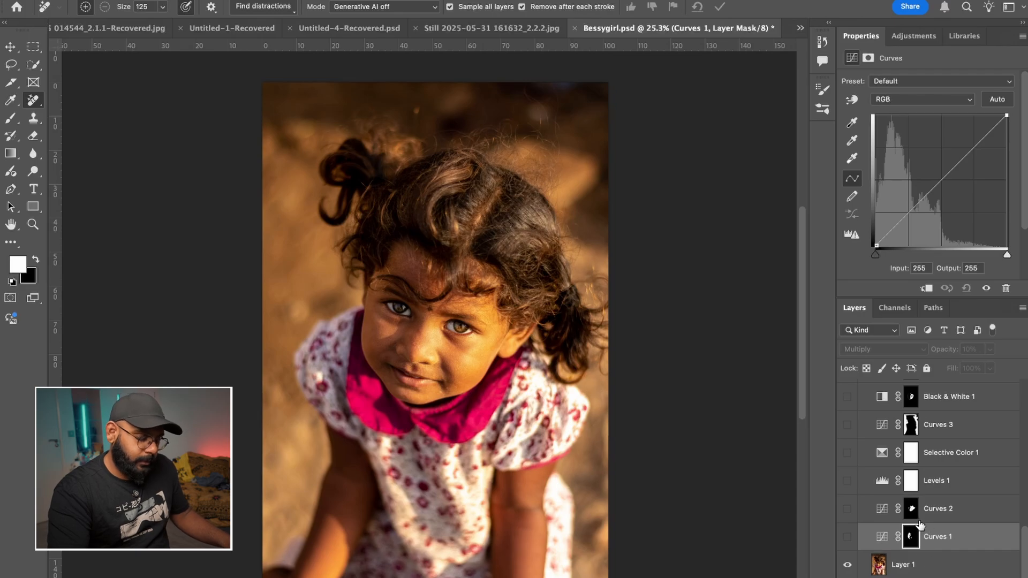
pyautogui.click(849, 539)
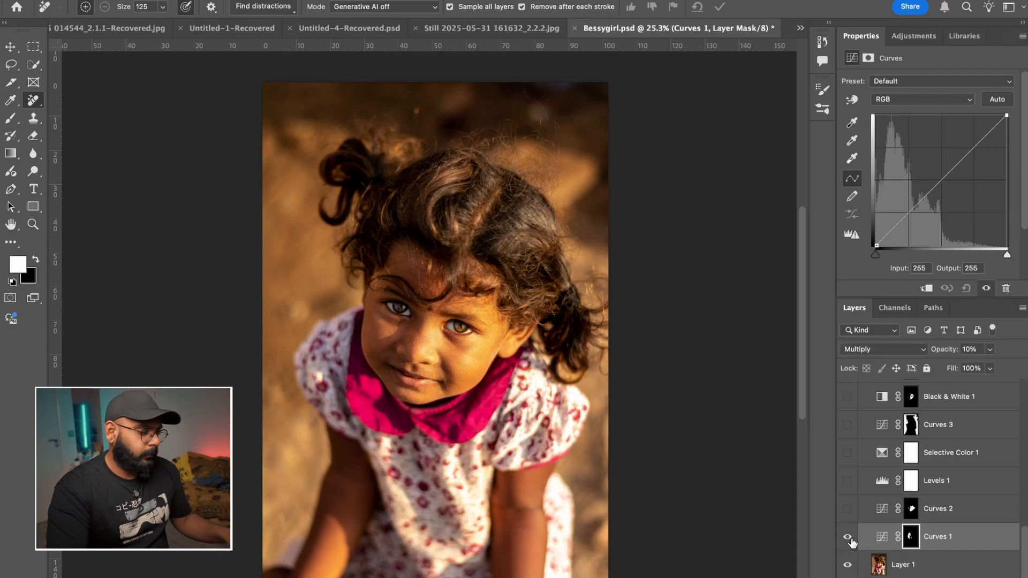
pyautogui.scroll(5, 399, 353)
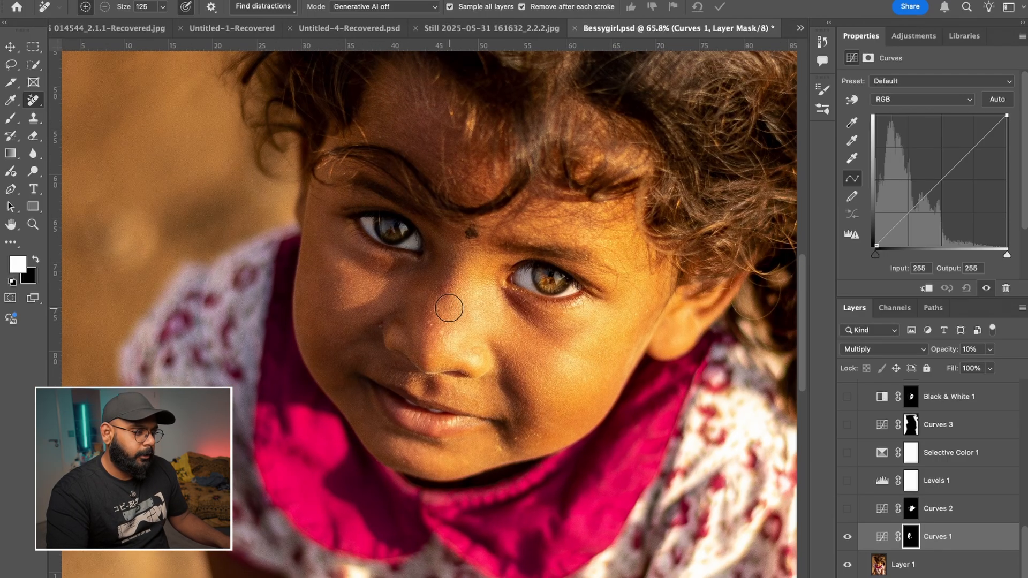
pyautogui.scroll(-2, 449, 307)
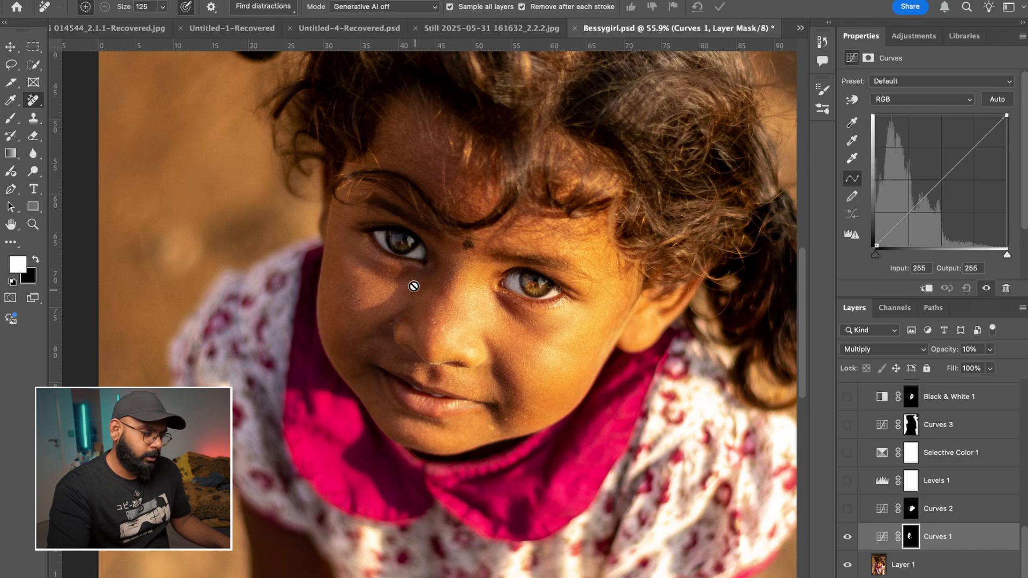
pyautogui.click(847, 537)
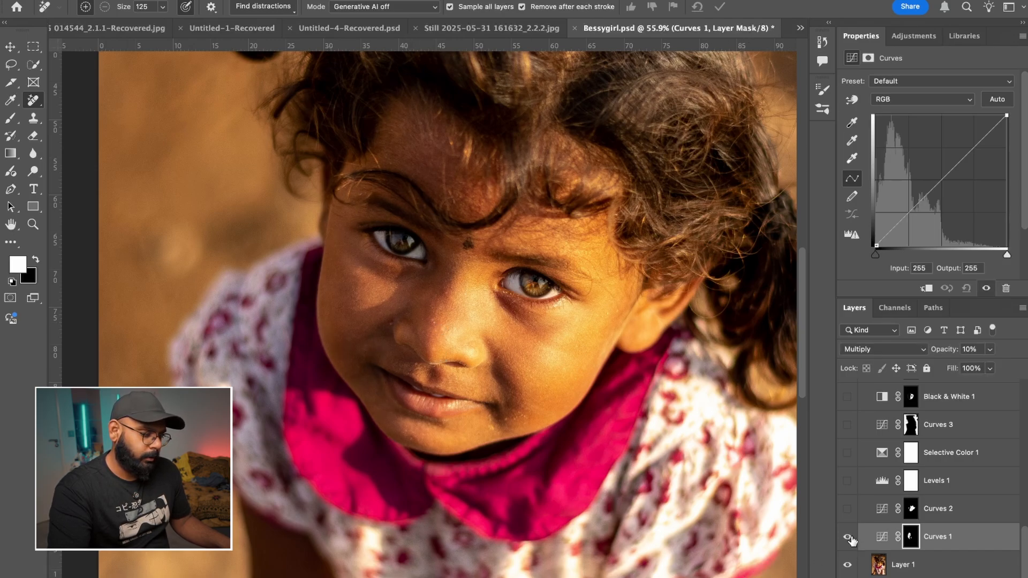
# - Preview the Curves 2 layer briefly and examine the light and shadow areas of the face up close
pyautogui.click(847, 511)
pyautogui.click(847, 513)
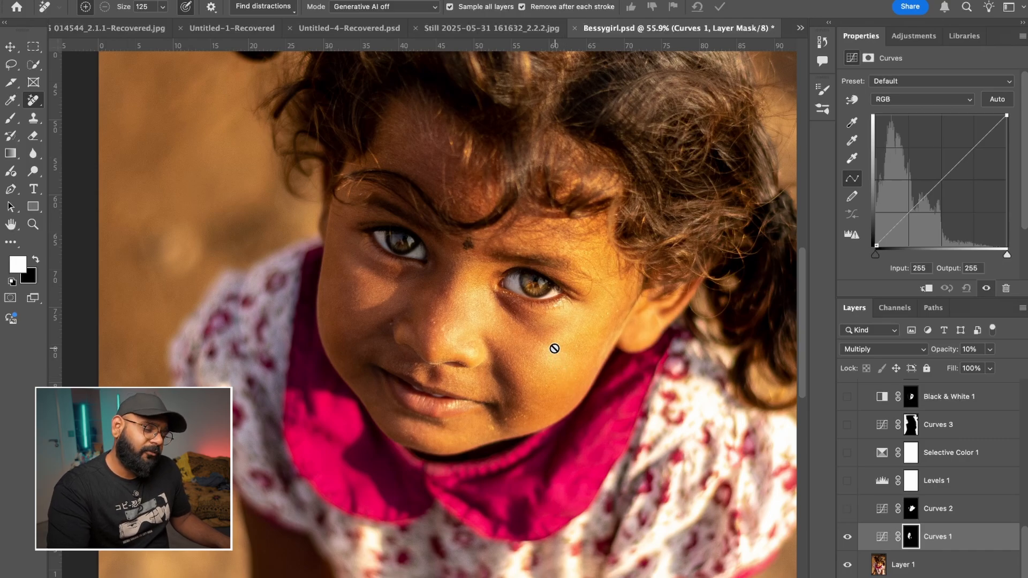
pyautogui.scroll(2, 554, 348)
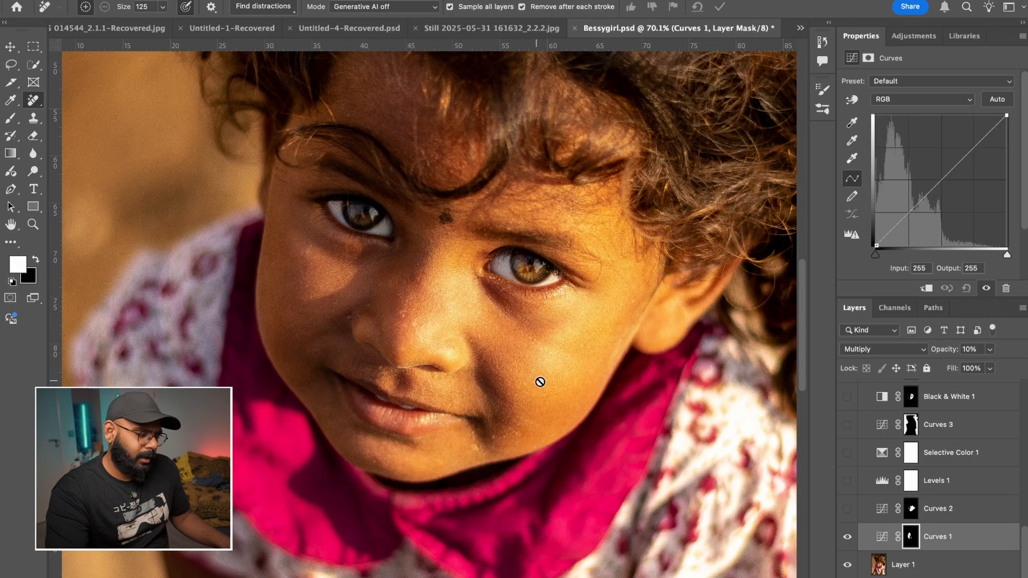
pyautogui.scroll(2, 528, 349)
pyautogui.scroll(1, 529, 351)
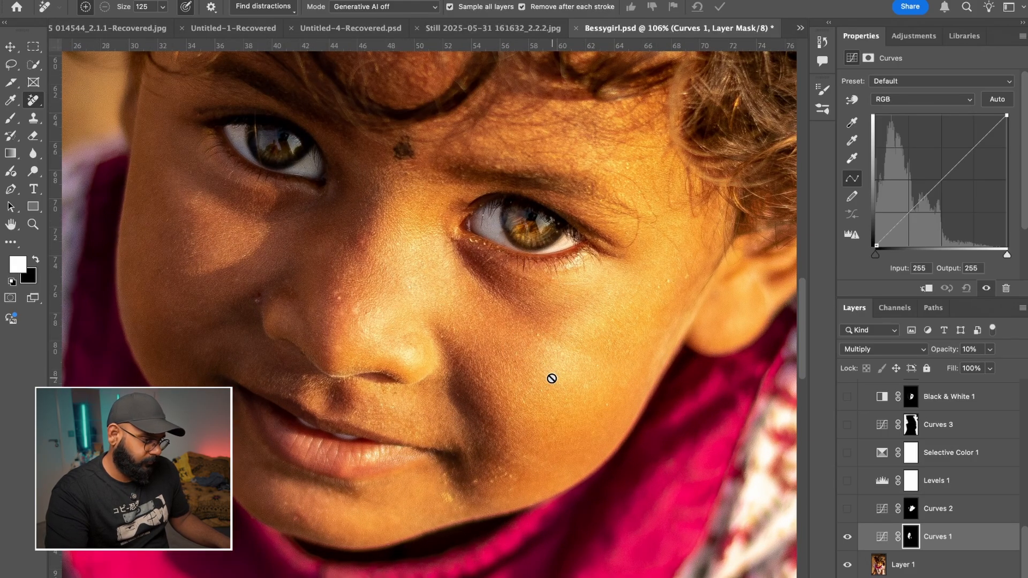
pyautogui.scroll(-3, 551, 378)
pyautogui.scroll(1, 553, 382)
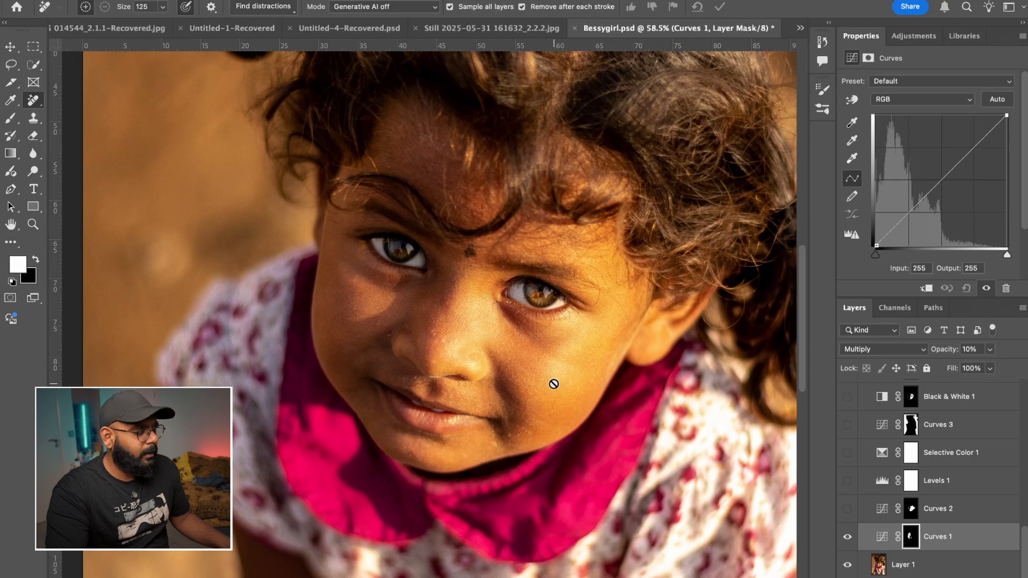
pyautogui.scroll(-1, 554, 383)
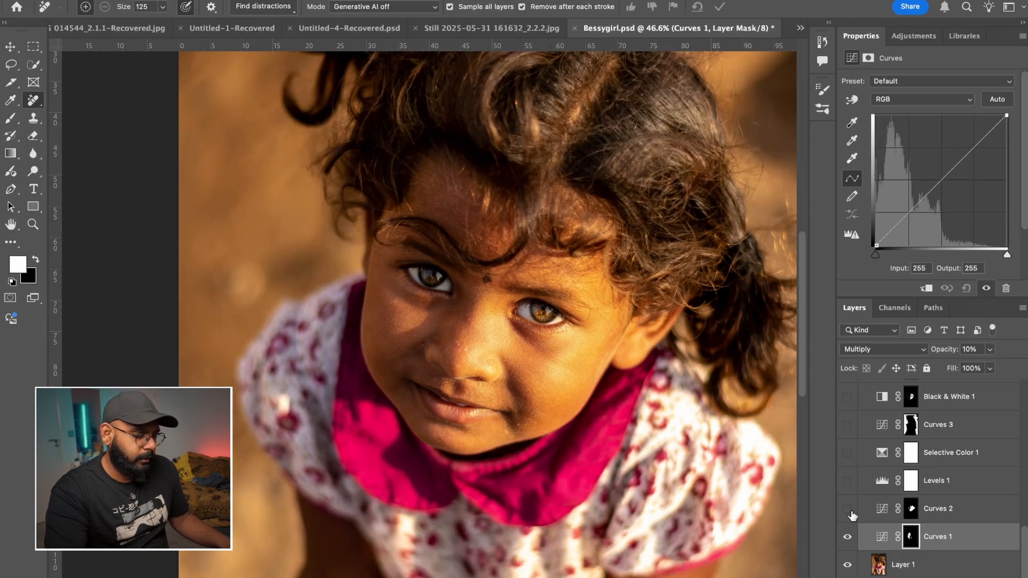
# - Select the Curves 2 layer mask and show the layer, comparing the portrait with and without it
pyautogui.click(962, 517)
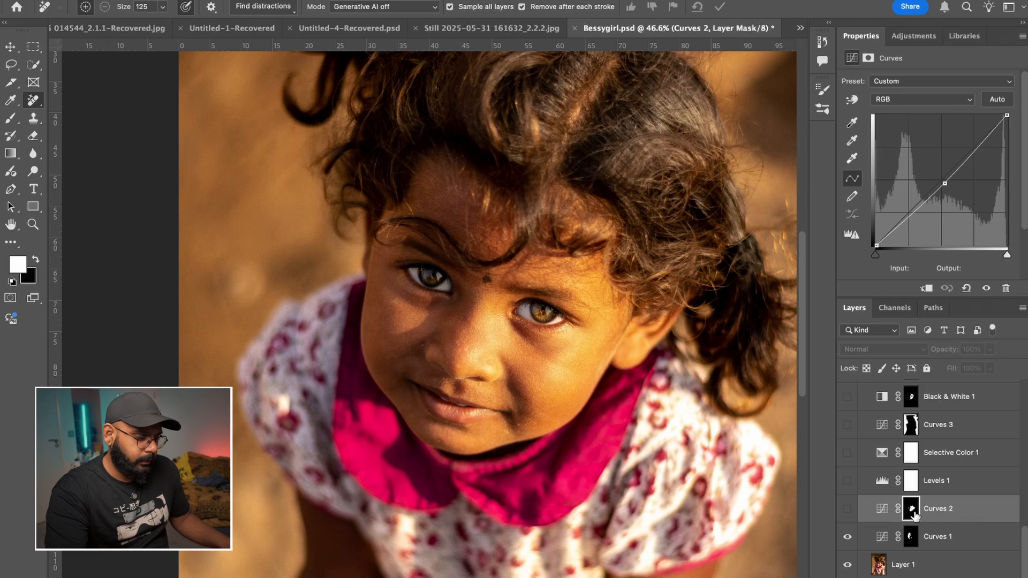
pyautogui.click(848, 510)
pyautogui.click(849, 512)
pyautogui.click(848, 512)
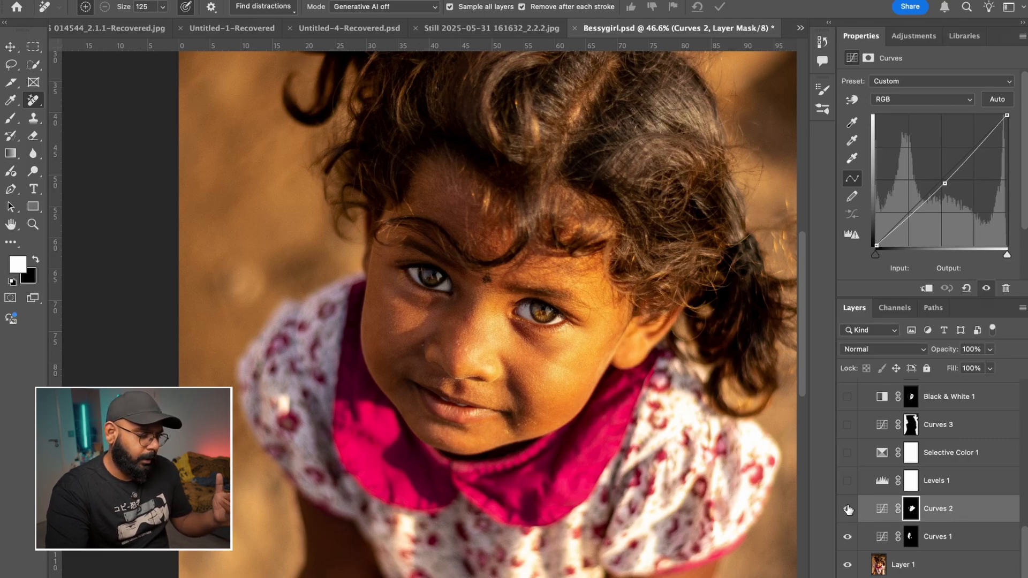
# - Display the Curves 2 mask as a red overlay and examine which areas of the face it reveals
pyautogui.keyDown('alt'); pyautogui.keyDown('shift'); pyautogui.click(913, 512); pyautogui.keyUp('shift'); pyautogui.keyUp('alt')
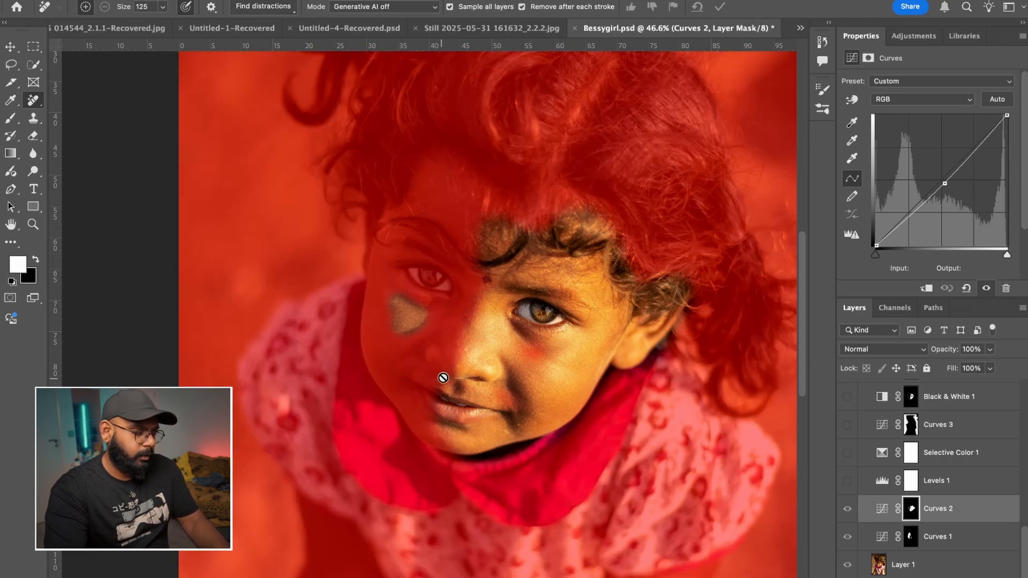
pyautogui.scroll(4, 342, 302)
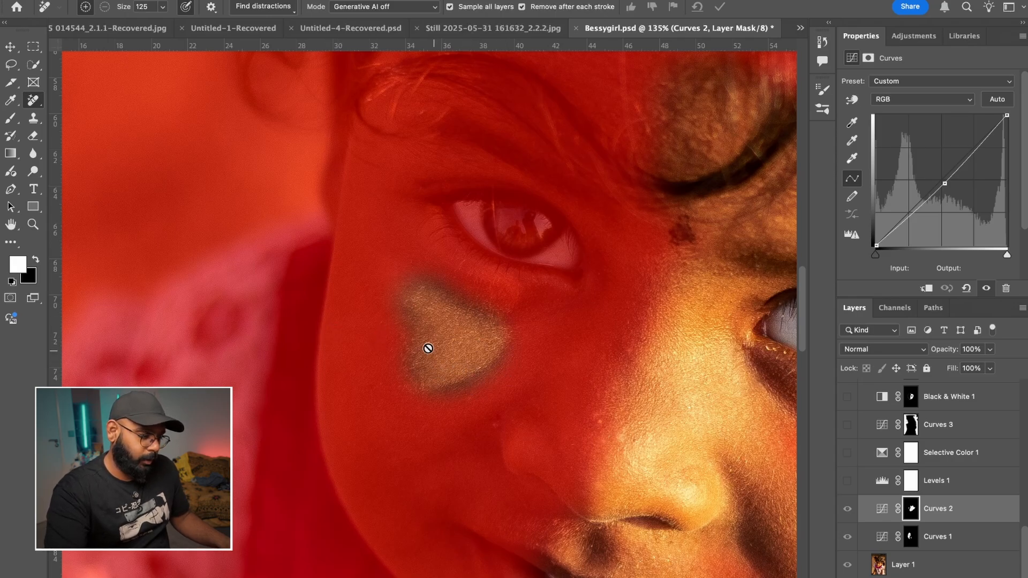
pyautogui.scroll(-6, 681, 405)
pyautogui.moveTo(520, 354); pyautogui.dragTo(277, 251)
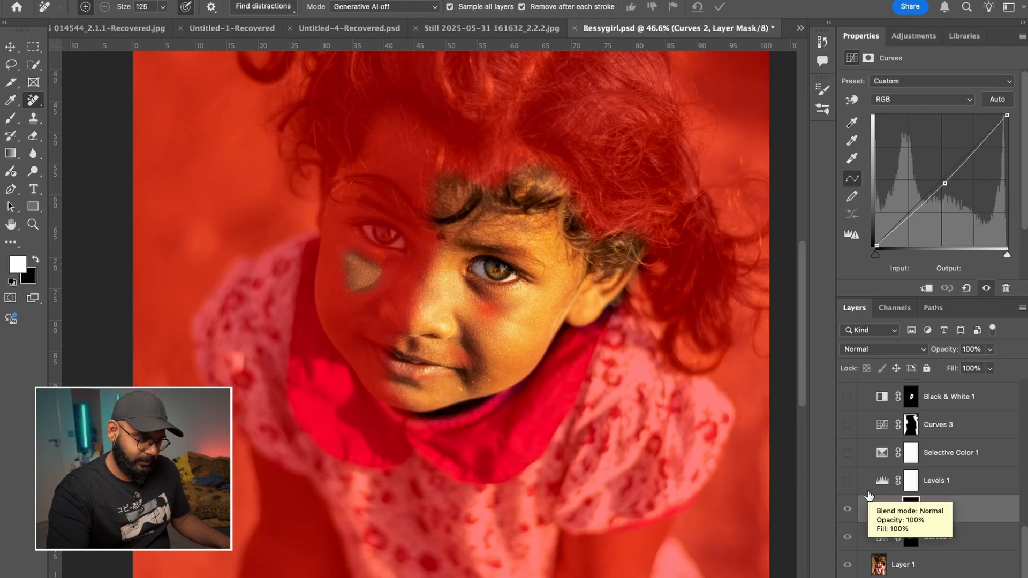
# - Select the Levels 1 adjustment and show it with the whole portrait in view
pyautogui.click(942, 481)
pyautogui.press('super+0')
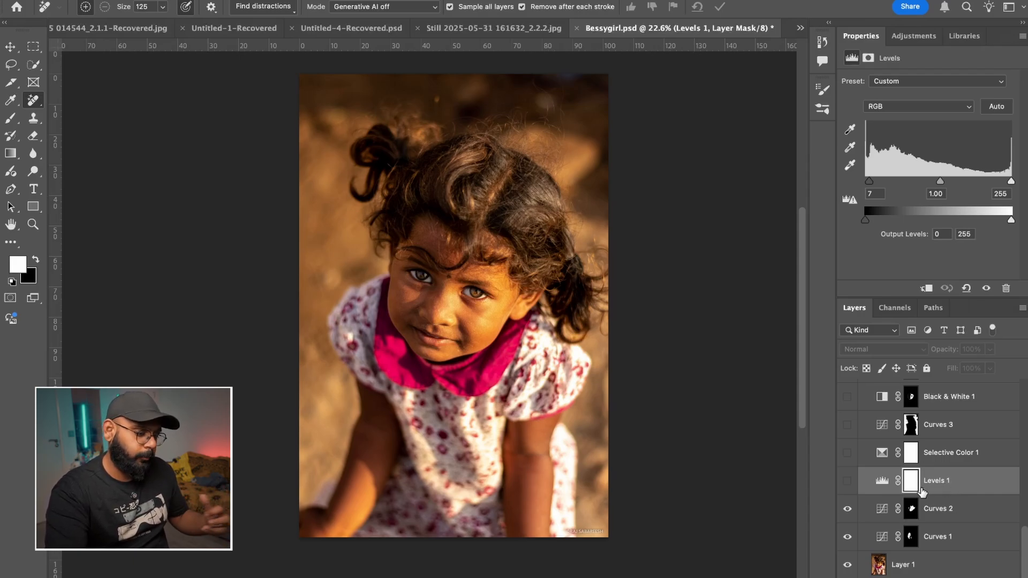
pyautogui.click(847, 482)
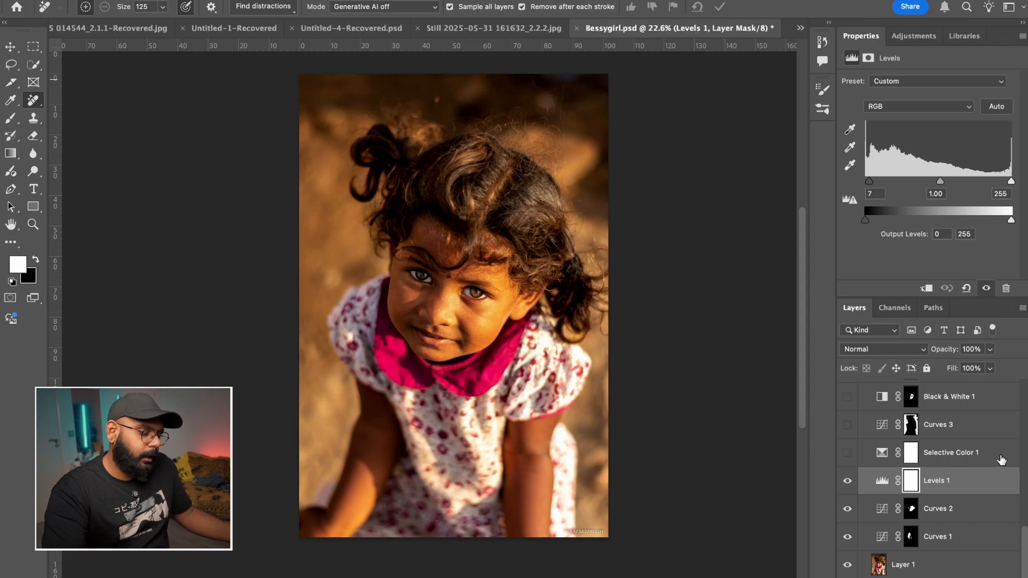
# - Select the Selective Color 1 adjustment to display its Reds settings, and show the layer
pyautogui.click(1001, 459)
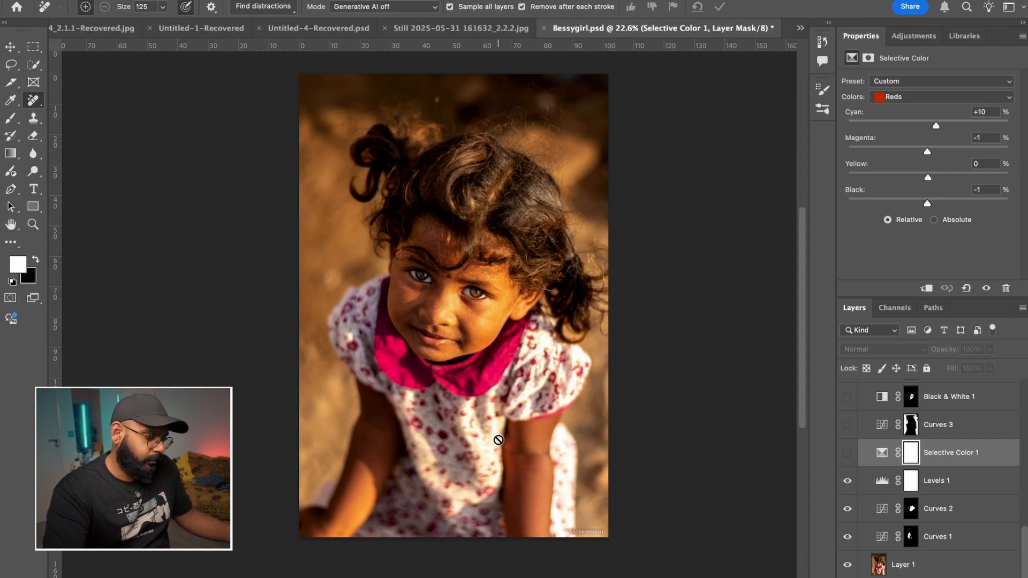
pyautogui.click(848, 453)
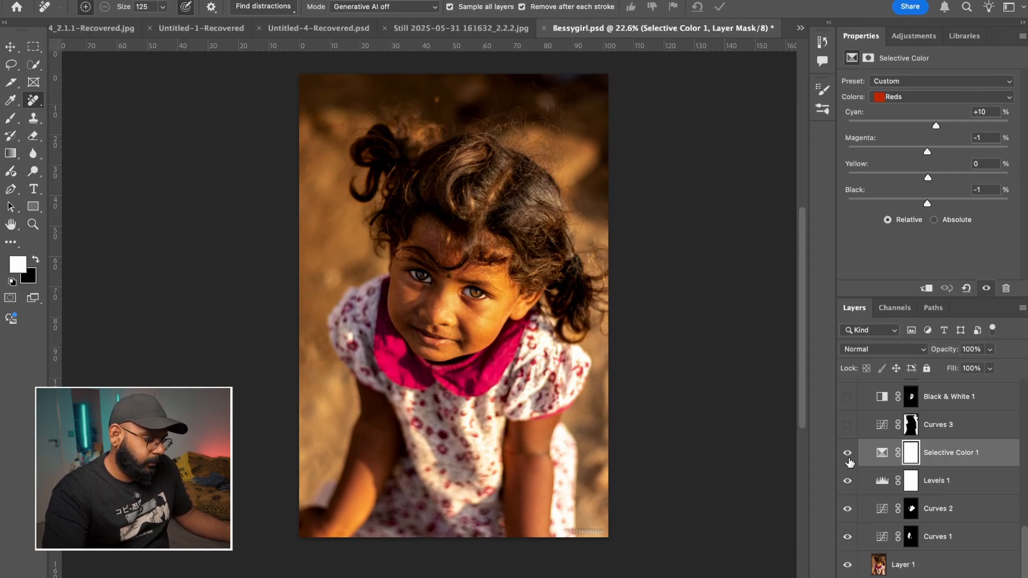
pyautogui.click(848, 456)
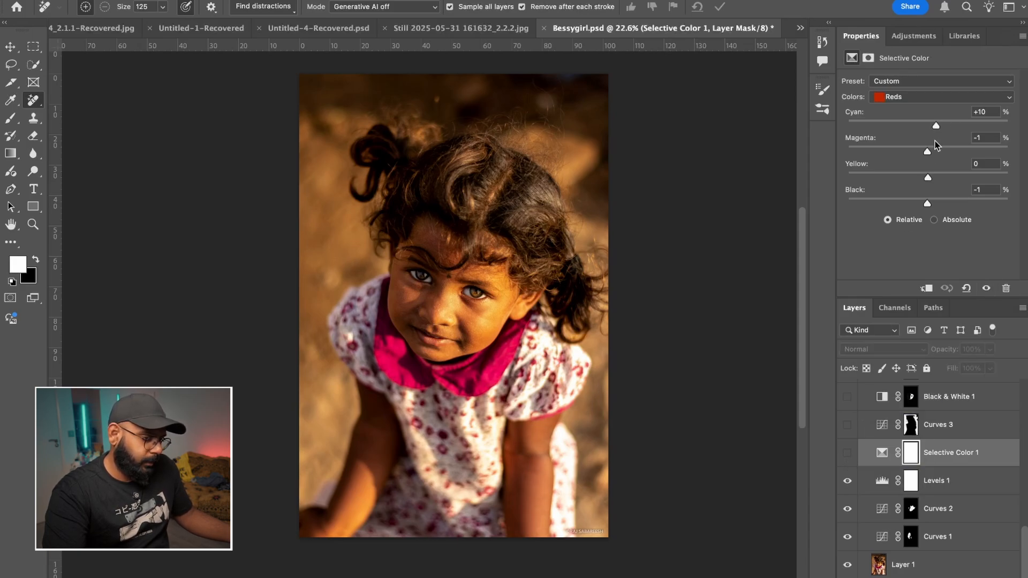
pyautogui.click(848, 456)
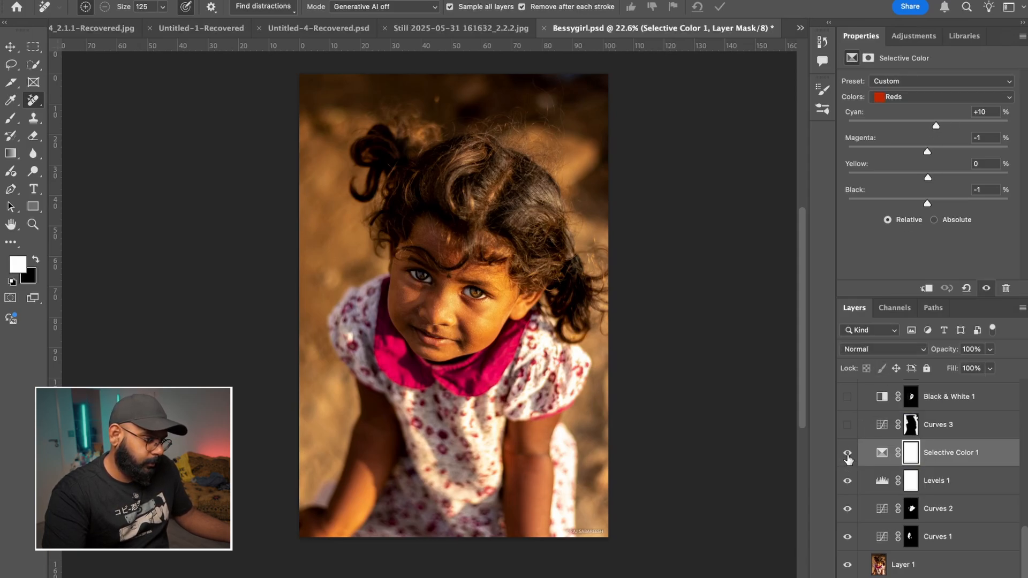
# - Compare the portrait's skin and background tones with Selective Color 1 hidden and shown again
pyautogui.keyDown('alt'); pyautogui.scroll(1, 476, 336); pyautogui.keyUp('alt')
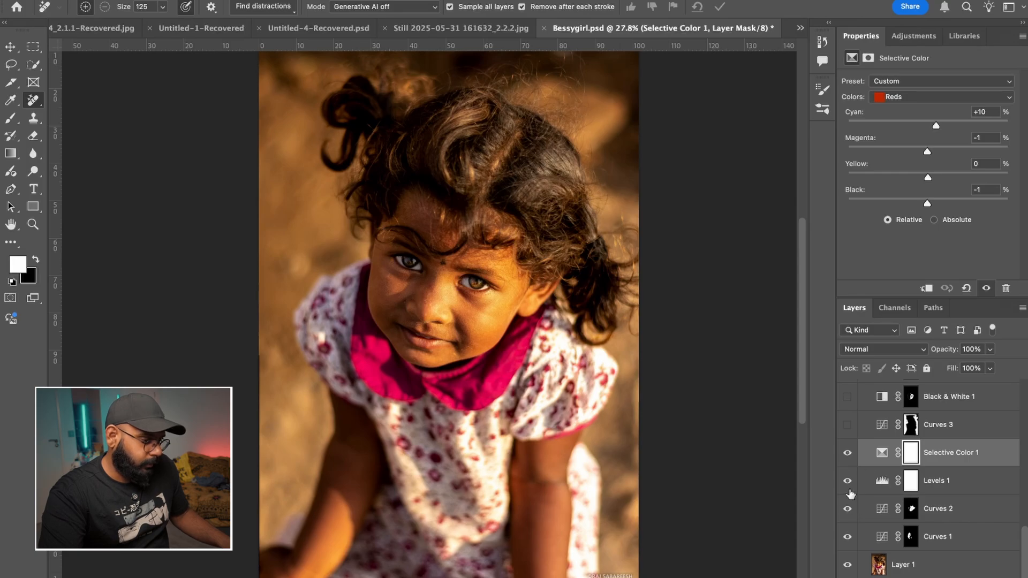
pyautogui.click(847, 454)
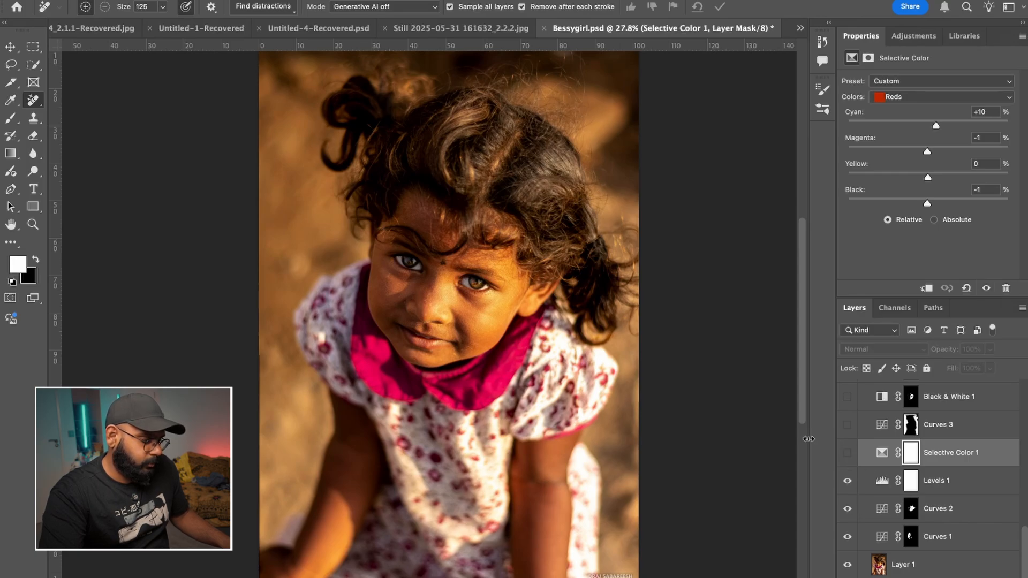
pyautogui.scroll(-4, 641, 359)
pyautogui.scroll(4, 597, 343)
pyautogui.scroll(-2, 594, 342)
pyautogui.scroll(1, 857, 471)
pyautogui.click(847, 487)
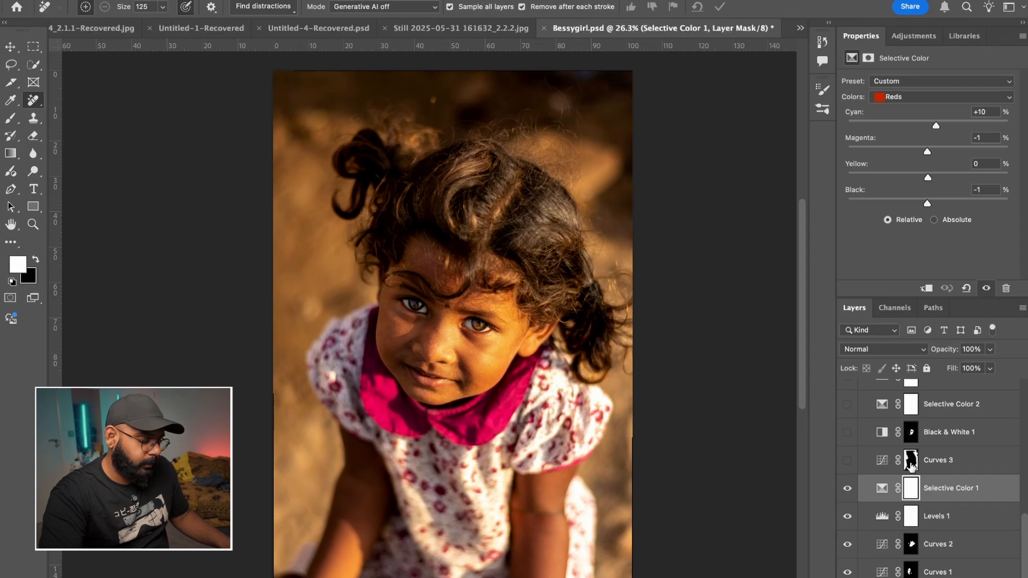
# - Select the Curves 3 layer mask and display it as a red overlay on the portrait
pyautogui.click(911, 464)
pyautogui.press('\\')
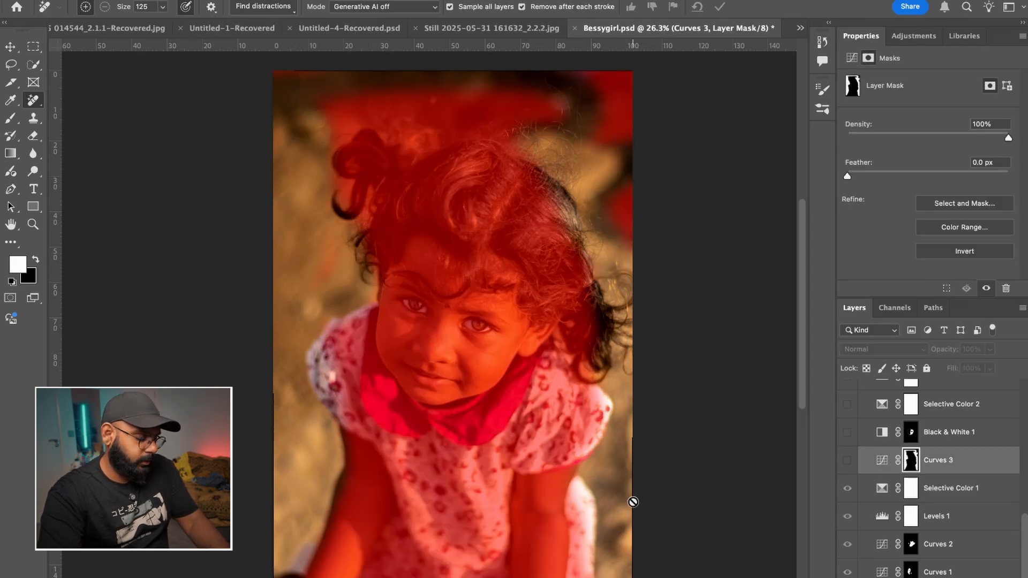
# - Remove the red overlay from the Curves 3 mask, then show the layer and compare the portrait with and without it
pyautogui.press('\\')
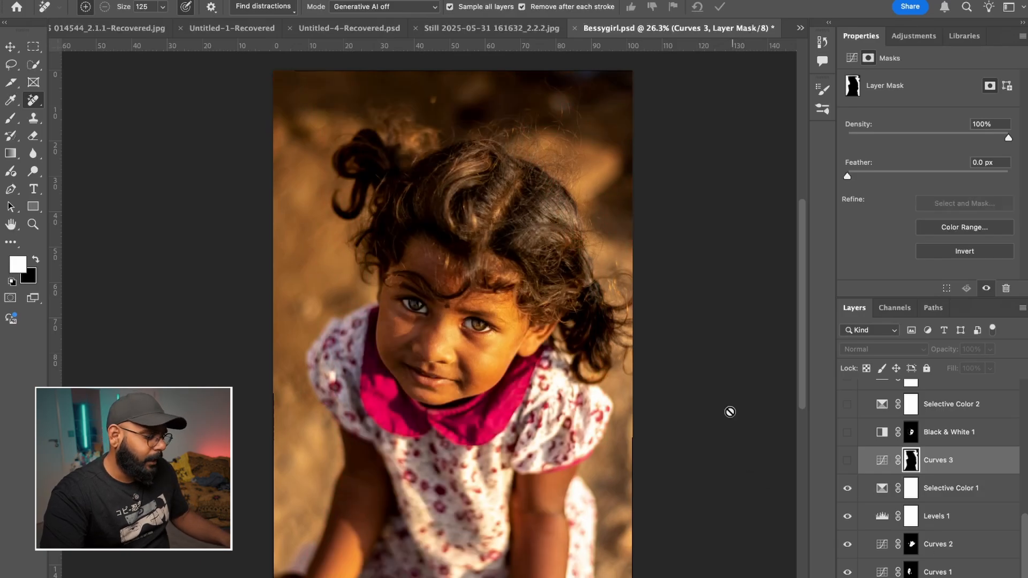
pyautogui.scroll(-1, 472, 316)
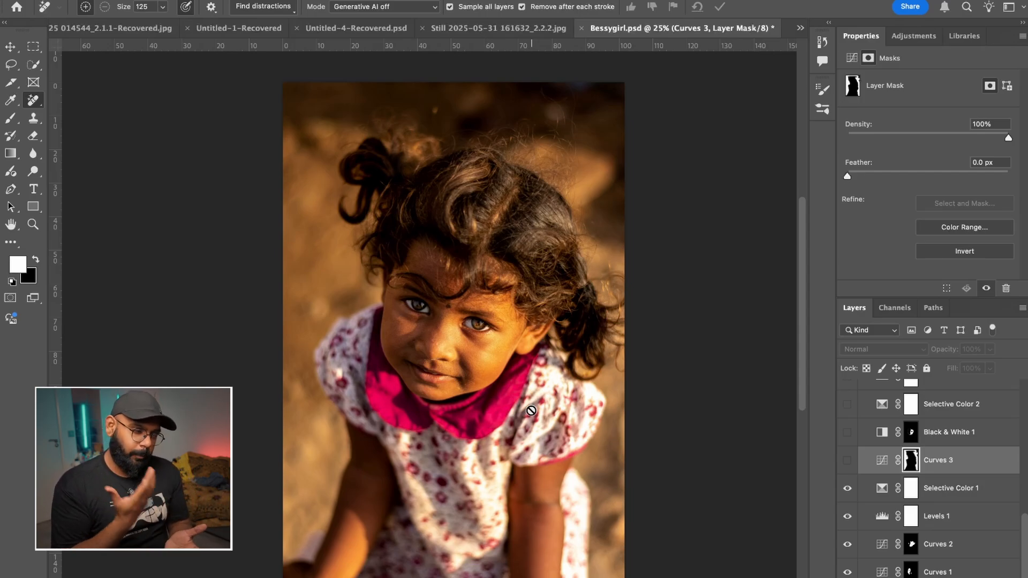
pyautogui.click(847, 461)
pyautogui.click(847, 461)
pyautogui.click(847, 461)
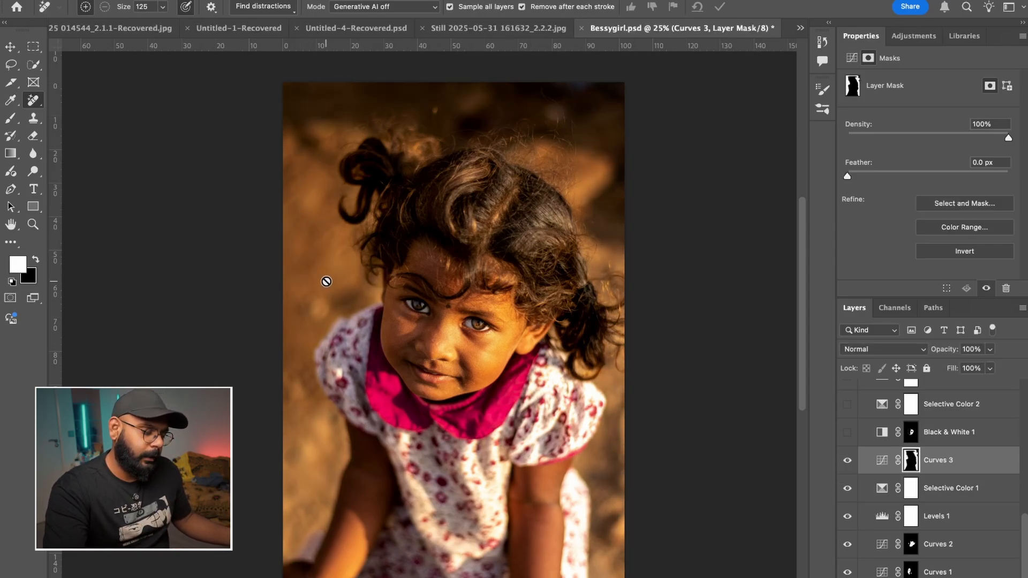
pyautogui.click(847, 460)
pyautogui.click(847, 462)
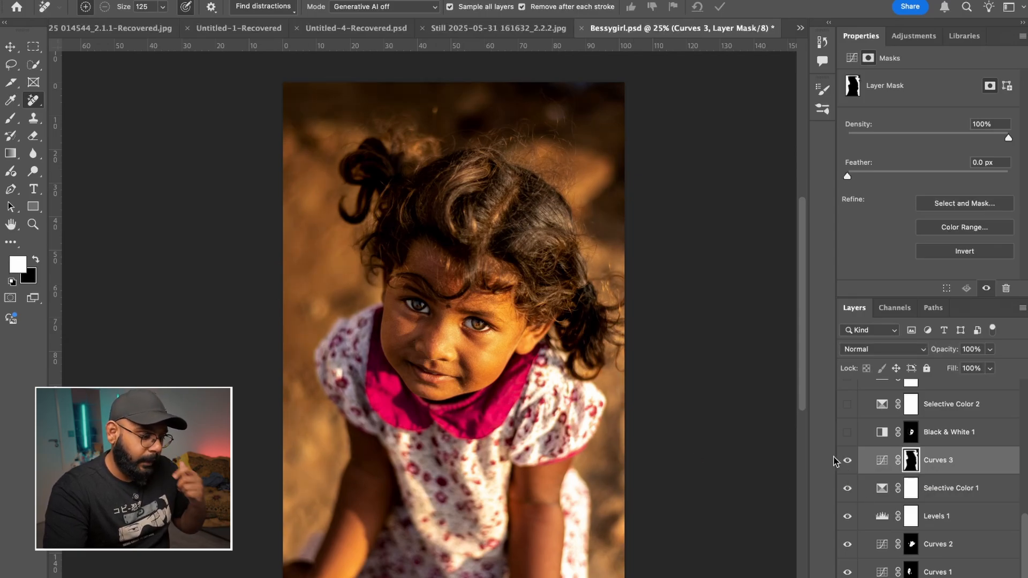
# - Select and show the Black & White 1 adjustment, then compare its effect on the girl's face in close-up
pyautogui.click(980, 434)
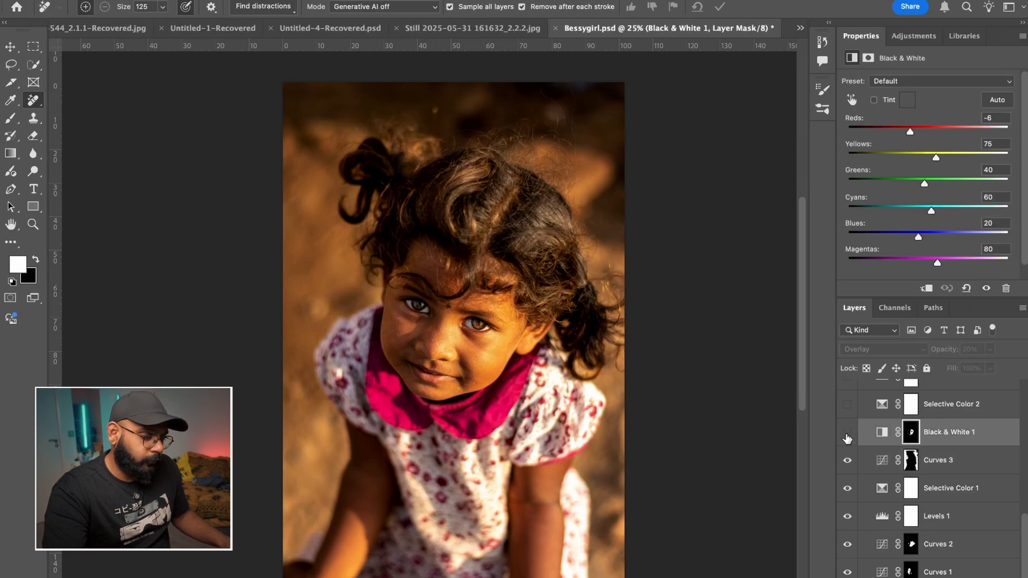
pyautogui.click(847, 434)
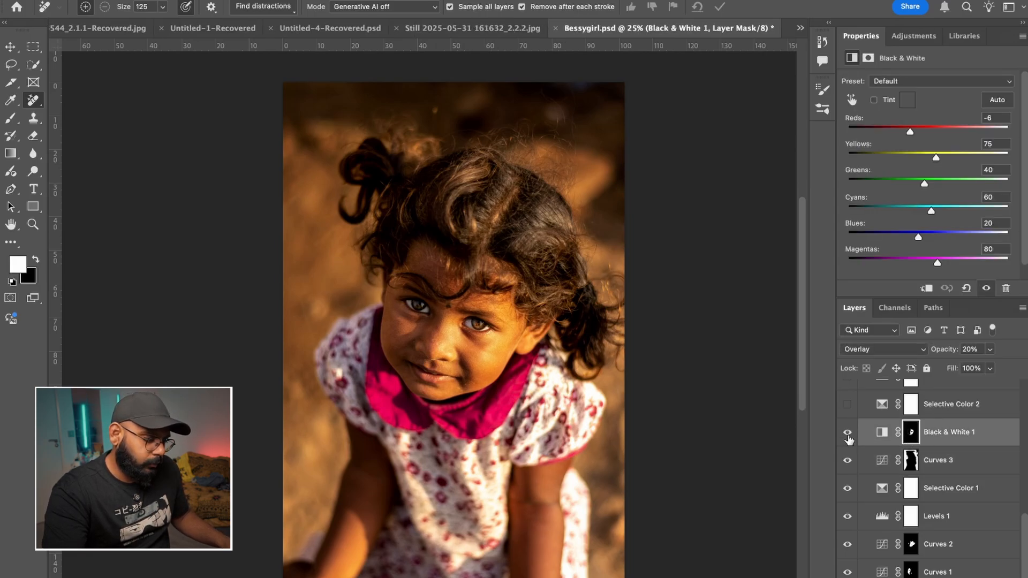
pyautogui.scroll(5, 485, 334)
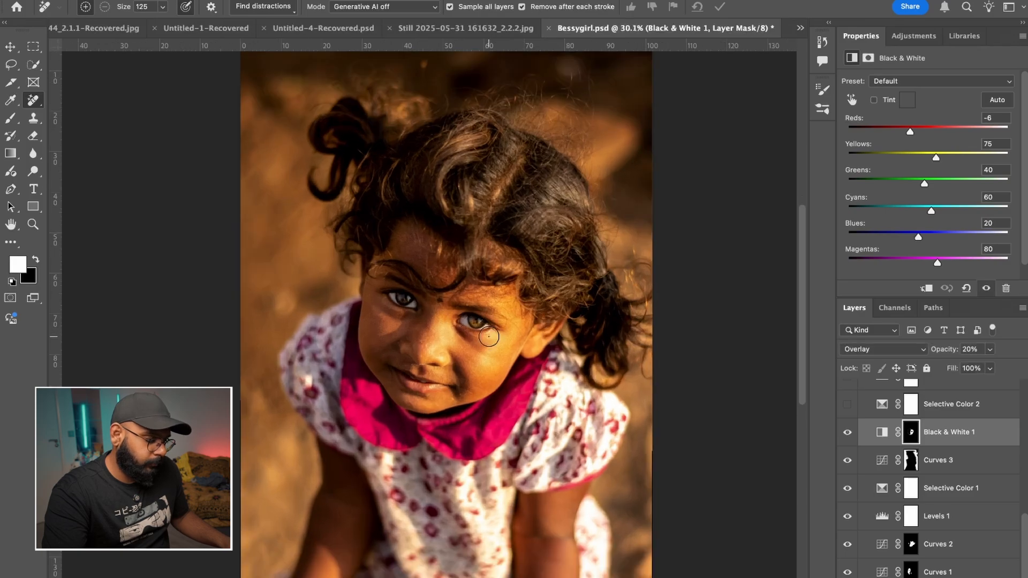
pyautogui.scroll(1, 513, 326)
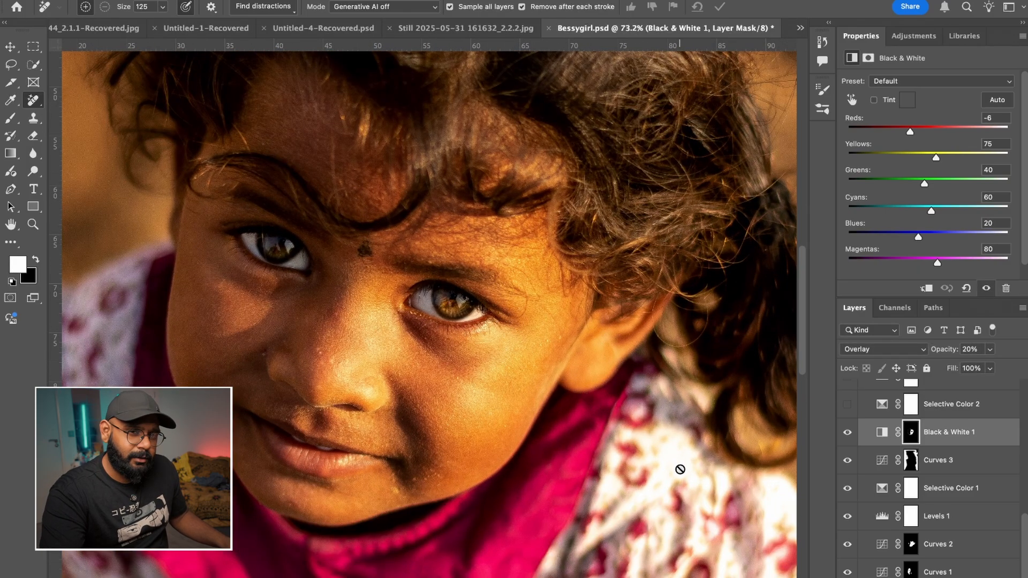
pyautogui.click(849, 435)
pyautogui.click(848, 436)
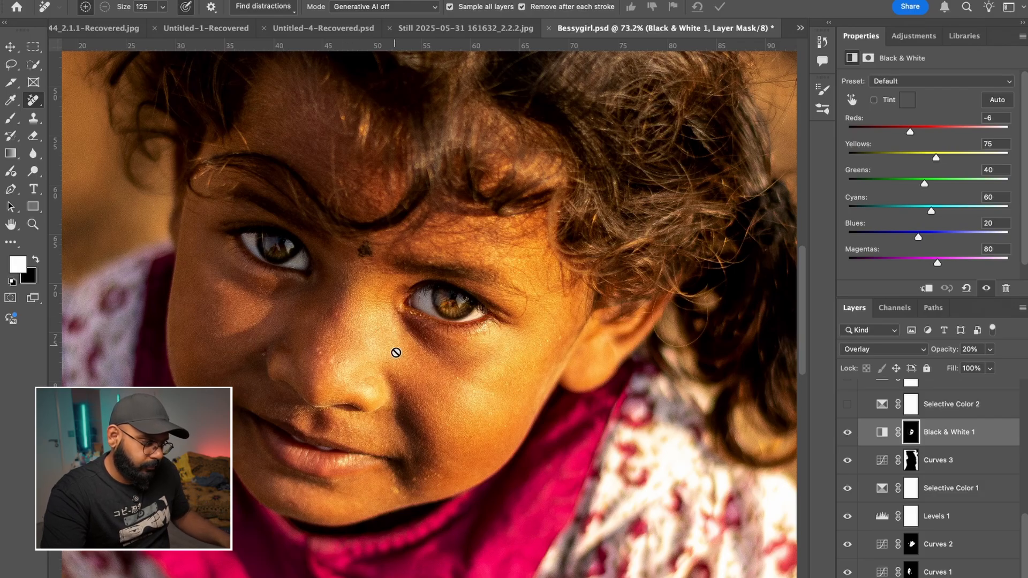
# - Try lowering the Reds of Black & White 1 to -115 and undo the change
pyautogui.moveTo(908, 130)
pyautogui.mouseDown()
pyautogui.moveTo(926, 129)
pyautogui.moveTo(897, 132)
pyautogui.mouseUp()
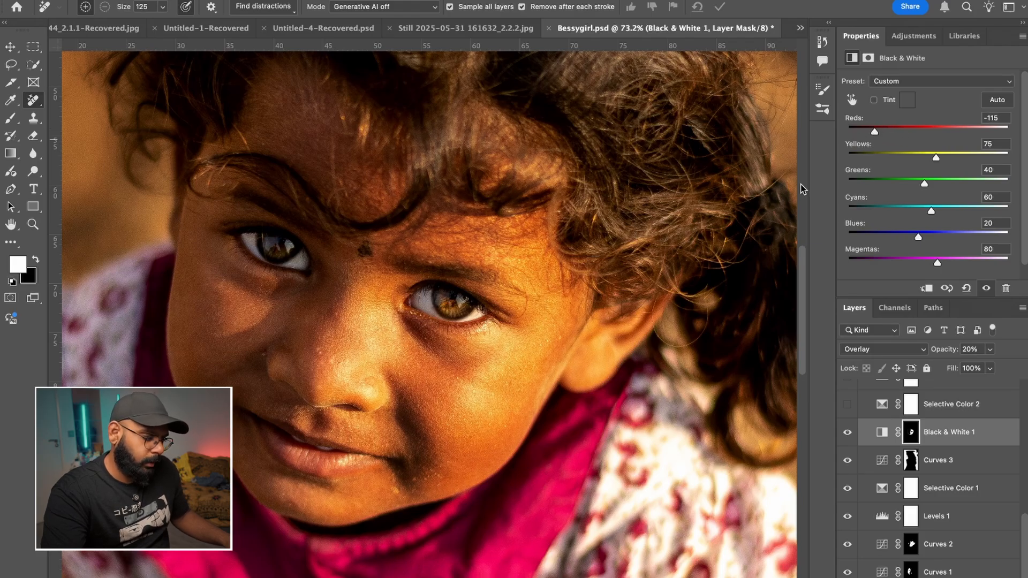
pyautogui.press('super+z')
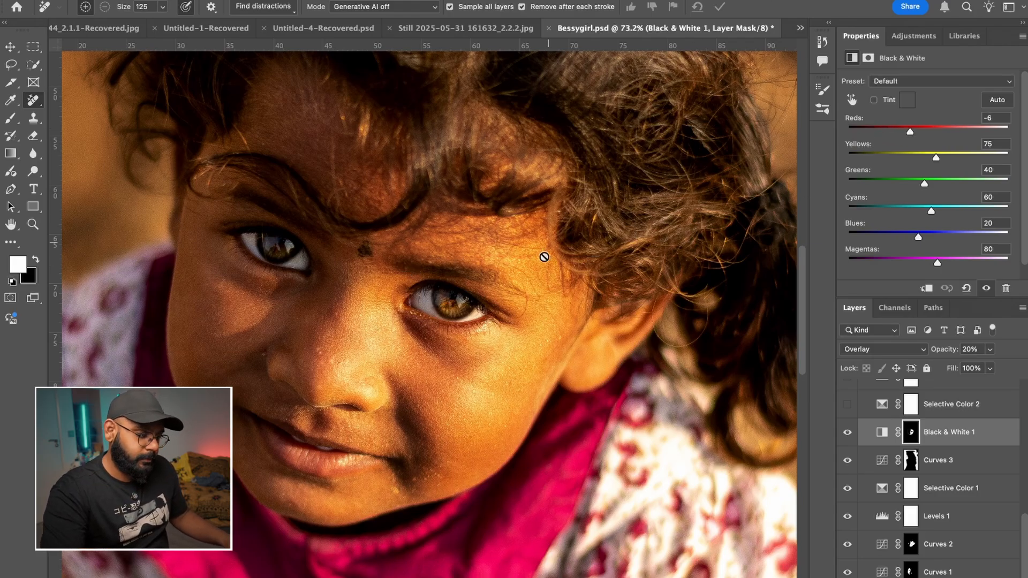
# - Select the Selective Color 2 adjustment above Black & White 1 and show it with the whole portrait in view
pyautogui.press('super+0')
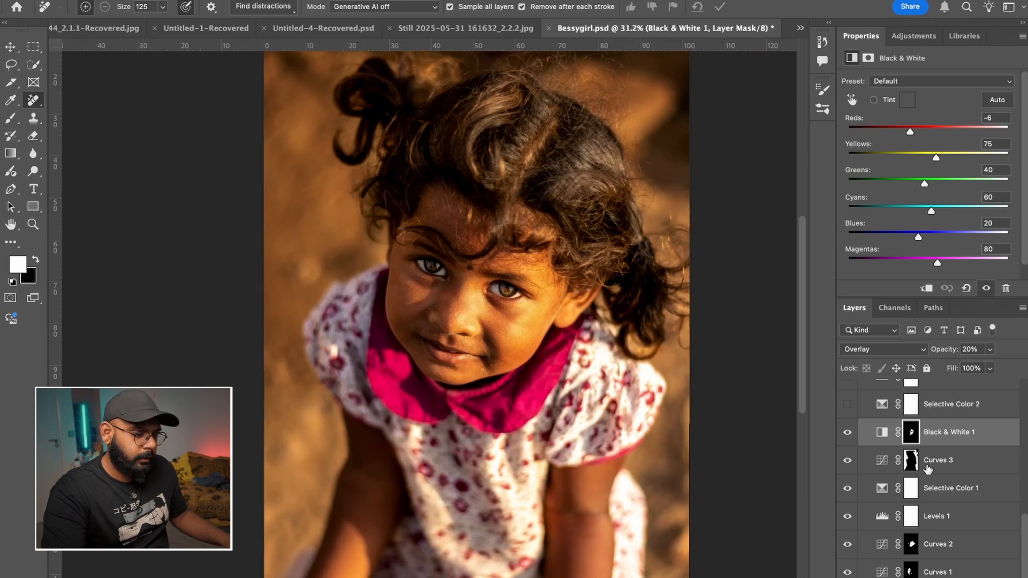
pyautogui.scroll(4, 928, 469)
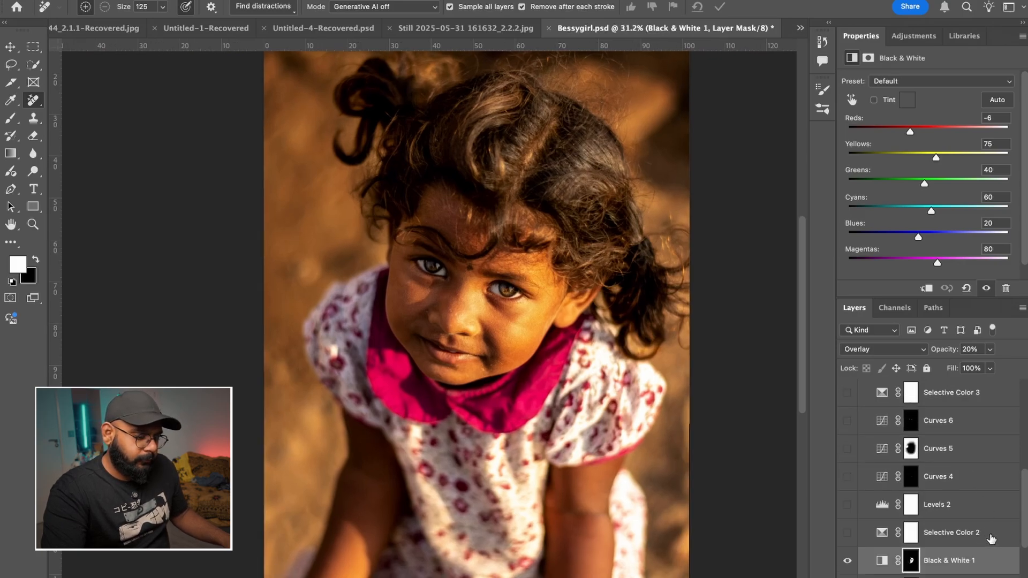
pyautogui.click(992, 538)
pyautogui.click(847, 533)
pyautogui.scroll(1, 600, 396)
pyautogui.scroll(-3, 600, 396)
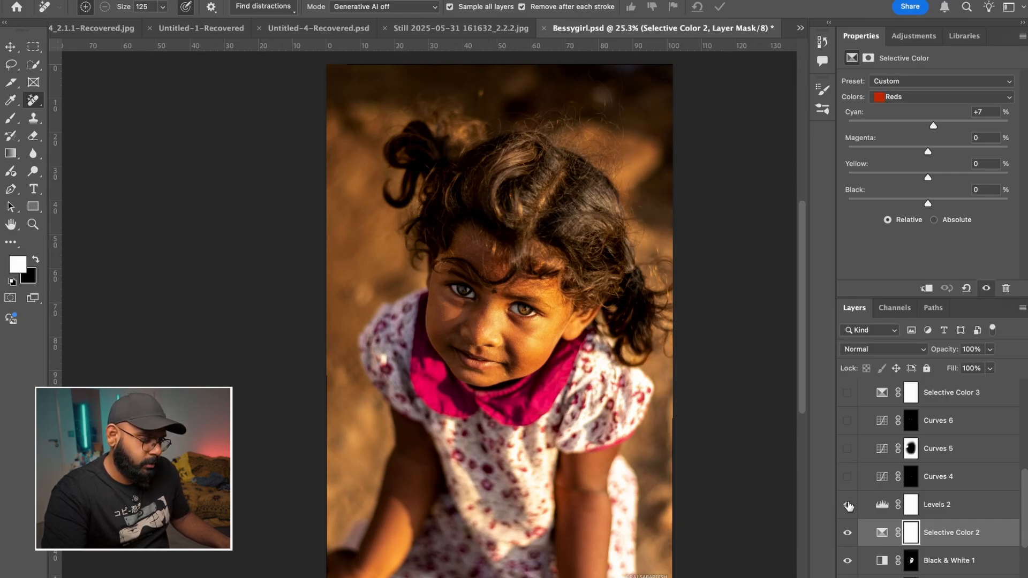
# - Select the Levels 2 adjustment, show it, and compare the portrait with the layer hidden and shown
pyautogui.click(988, 514)
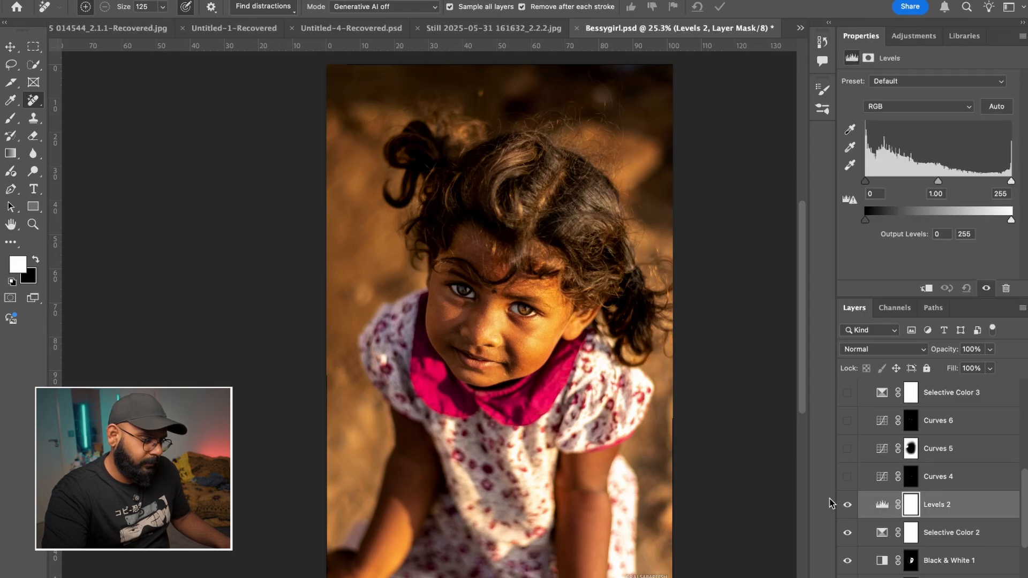
pyautogui.click(850, 505)
pyautogui.click(851, 505)
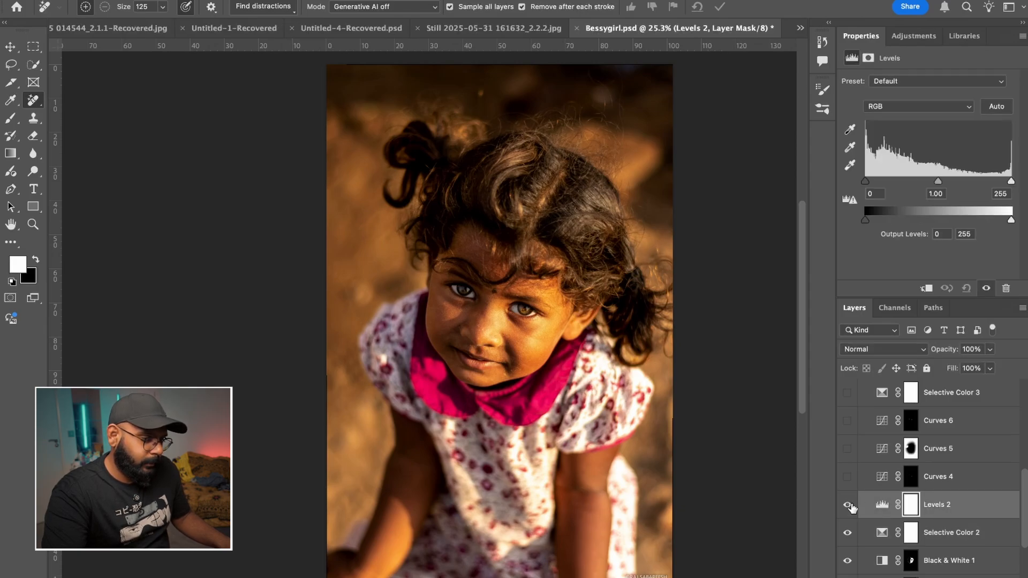
pyautogui.click(850, 506)
pyautogui.click(850, 508)
pyautogui.click(846, 506)
pyautogui.click(849, 507)
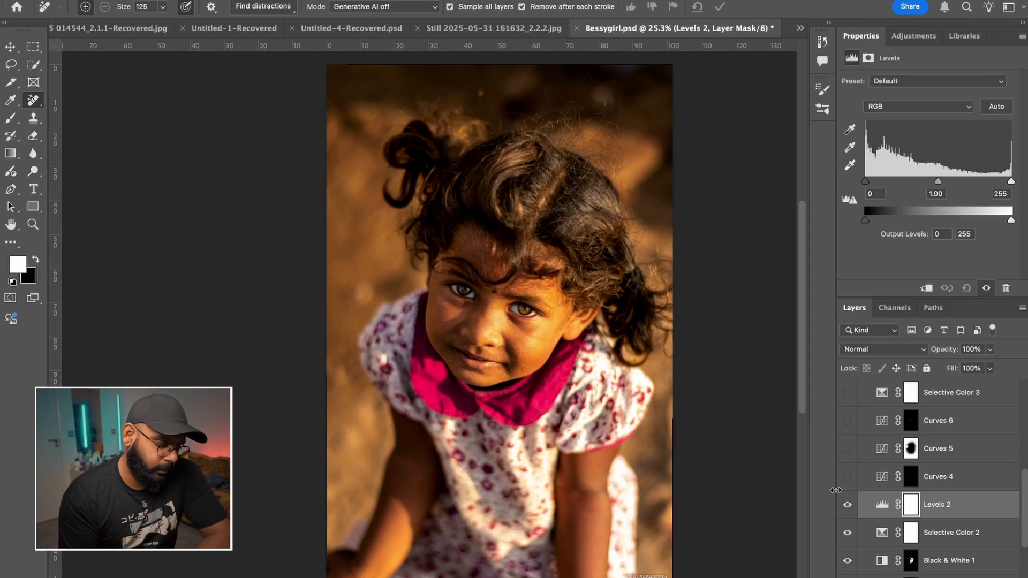
pyautogui.click(848, 507)
pyautogui.click(848, 507)
pyautogui.click(848, 507)
# - Select and show the Curves 4 adjustment, then compare its effect on the girl's eyes in close-up
pyautogui.click(983, 482)
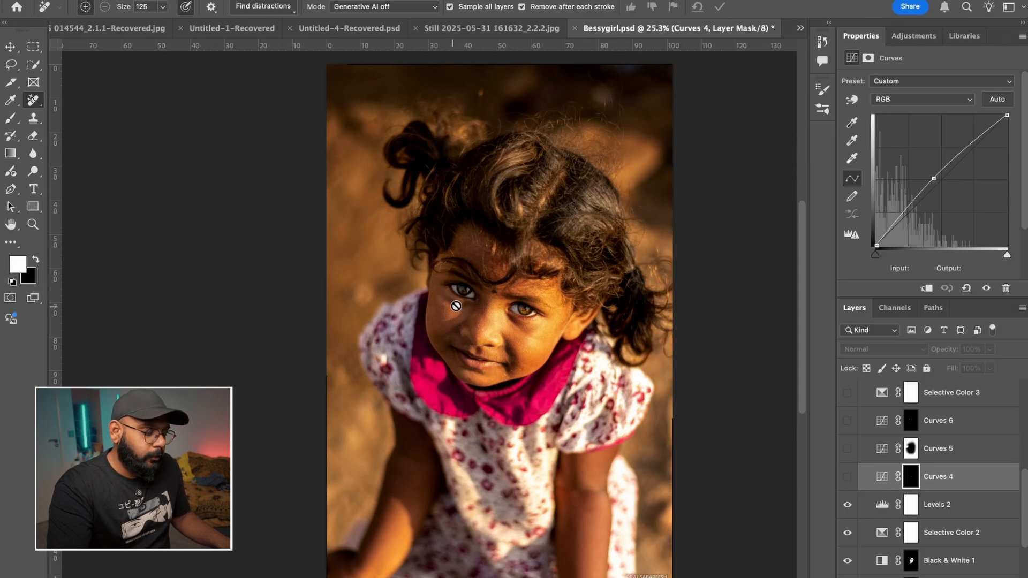
pyautogui.scroll(3, 480, 299)
pyautogui.scroll(2, 552, 341)
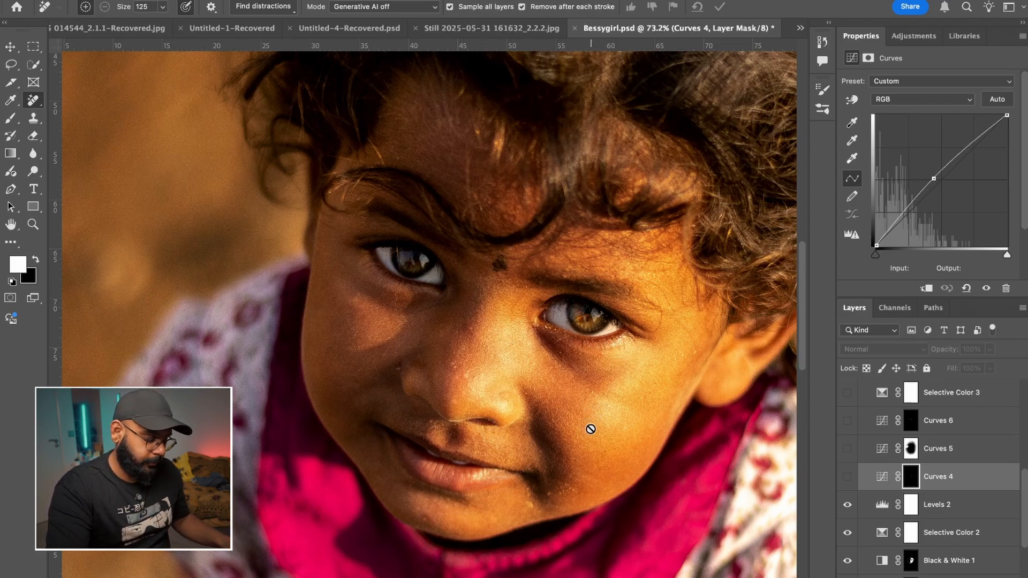
pyautogui.click(847, 479)
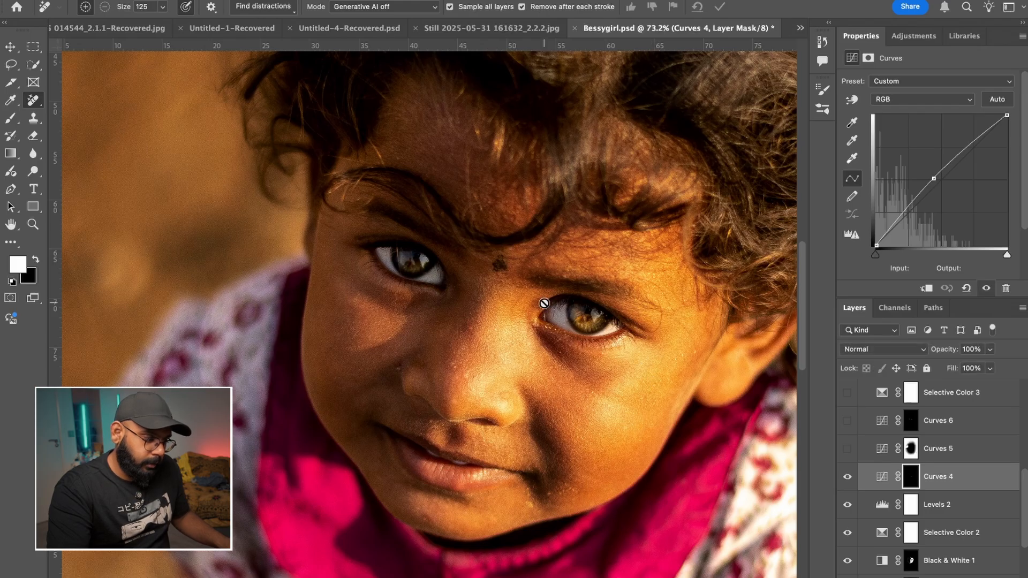
pyautogui.scroll(5, 544, 303)
pyautogui.click(847, 477)
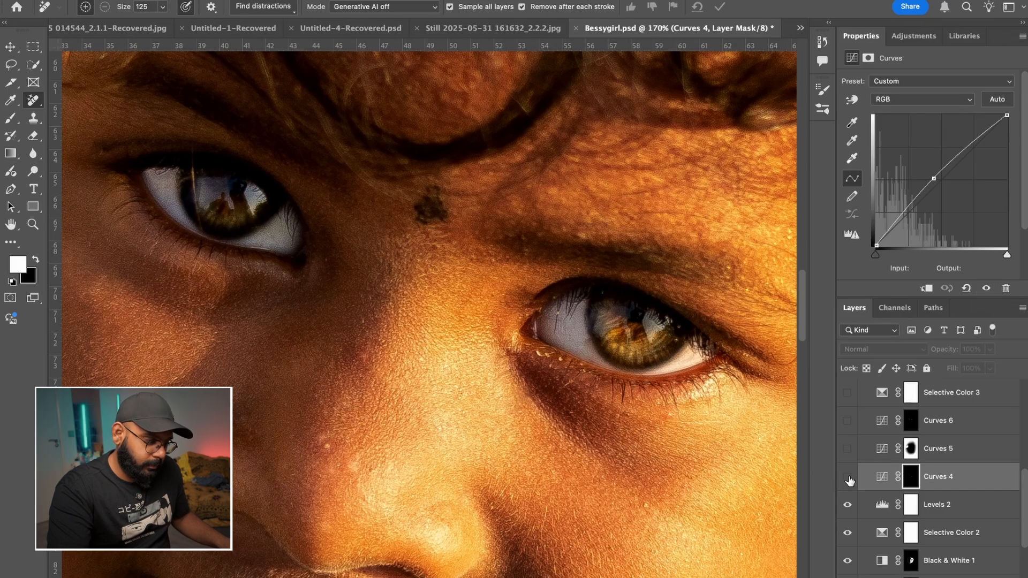
pyautogui.click(848, 478)
pyautogui.click(847, 478)
pyautogui.click(848, 478)
# - Inspect the iris at high magnification, then raise the midtone point of the Curves 4 curve
pyautogui.scroll(6, 669, 343)
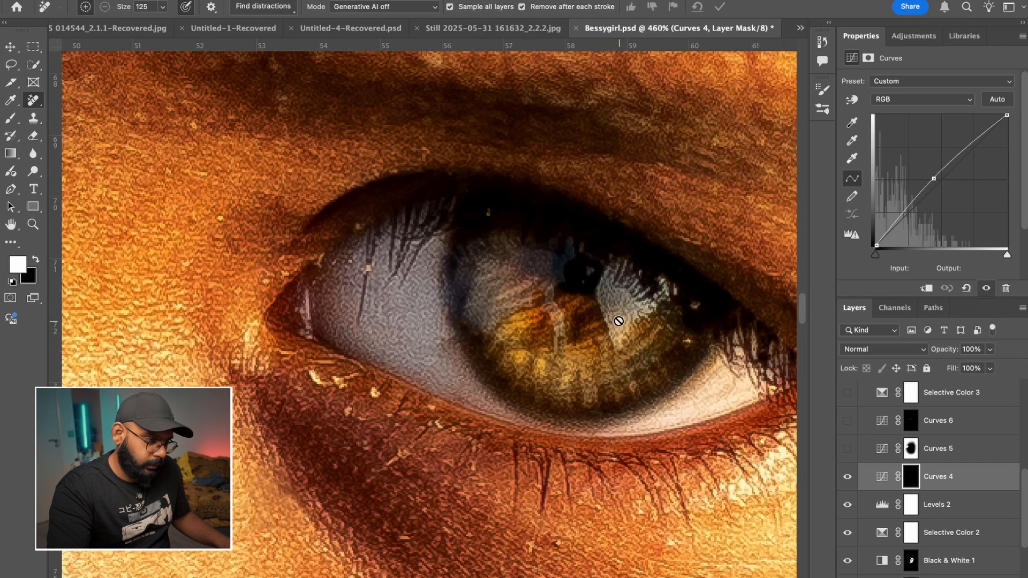
pyautogui.scroll(5, 620, 323)
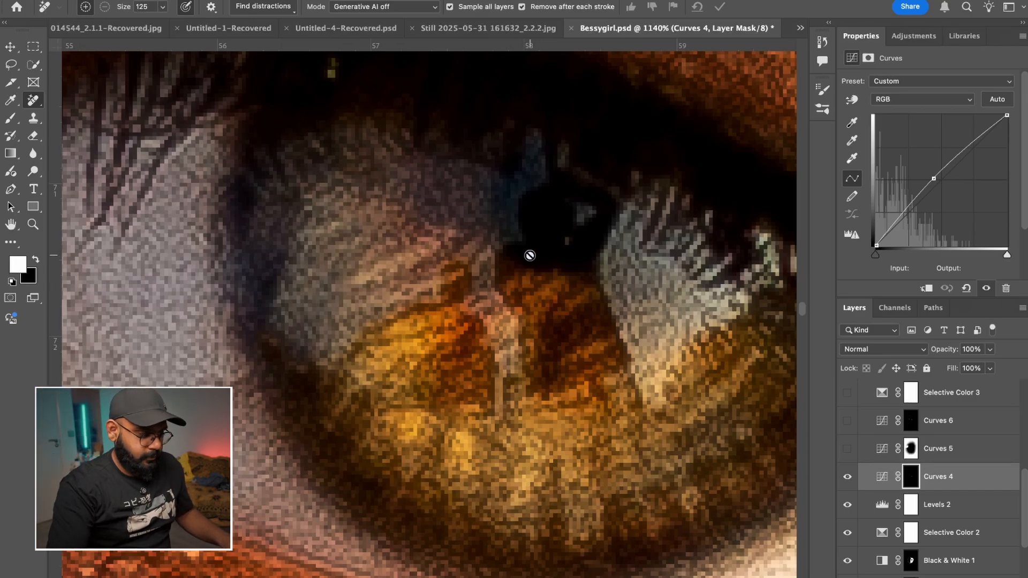
pyautogui.scroll(-15, 530, 256)
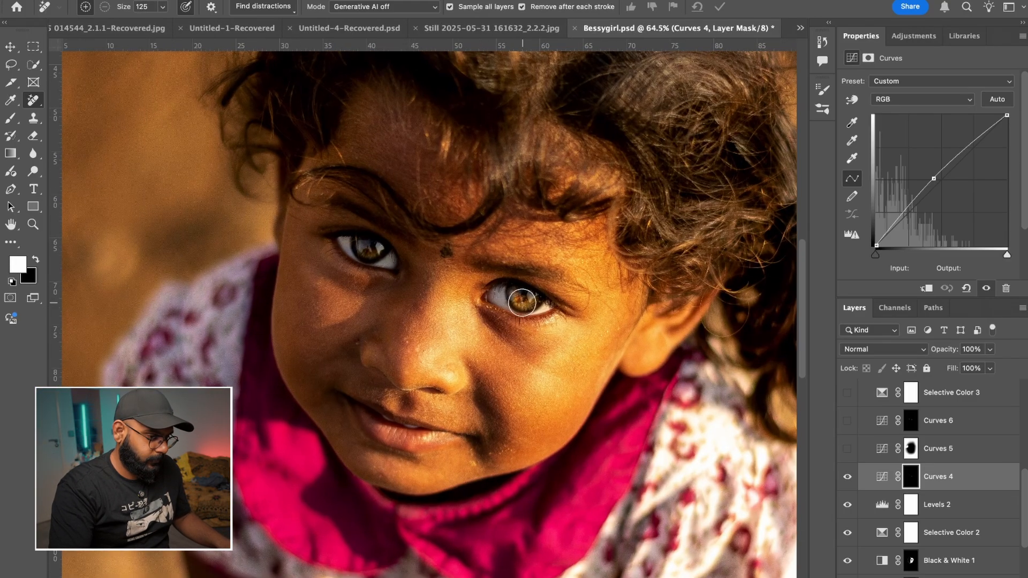
pyautogui.scroll(1, 522, 302)
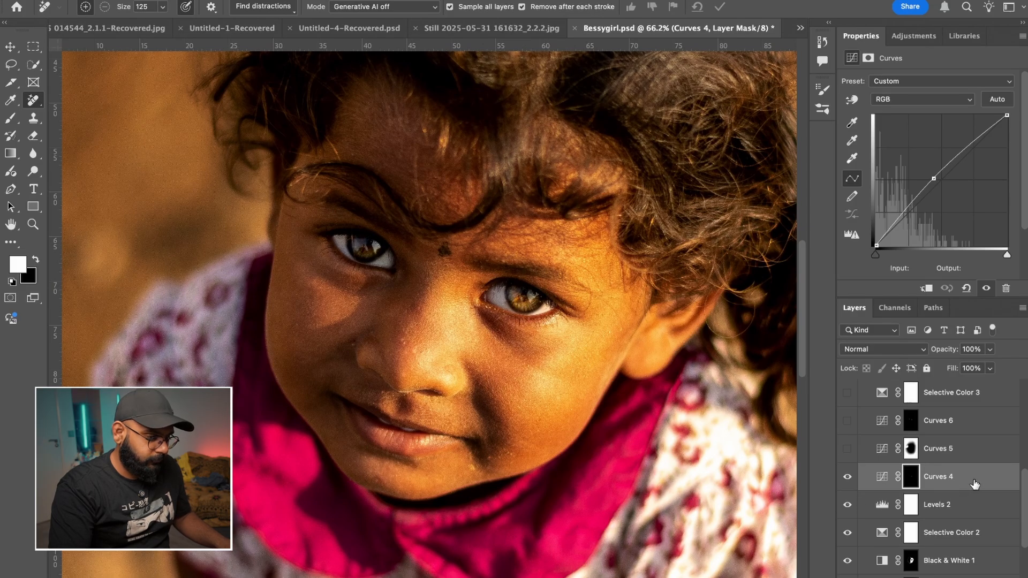
pyautogui.click(937, 180)
pyautogui.moveTo(936, 179); pyautogui.dragTo(931, 165)
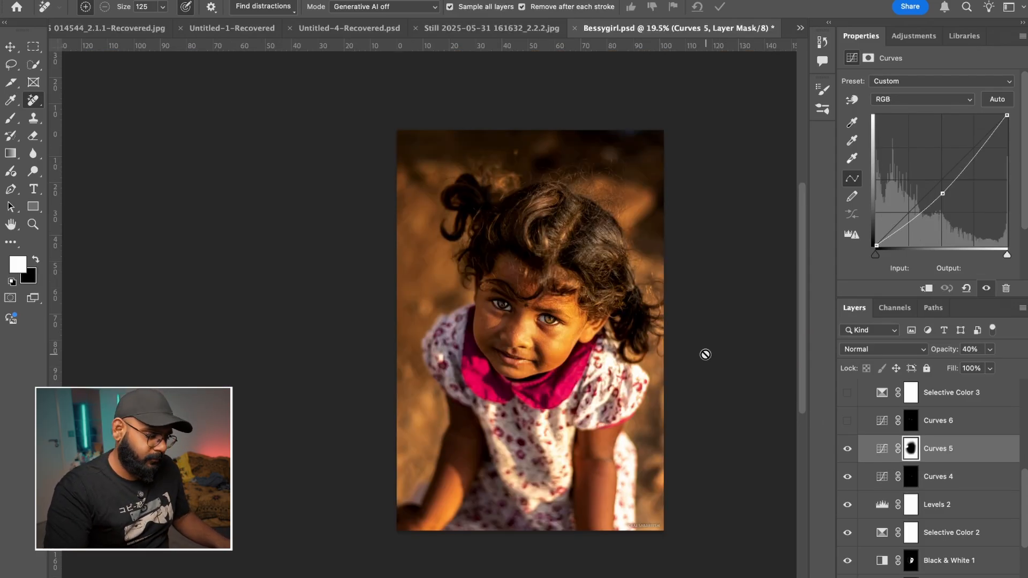
# - Hide the Curves 5 adjustment and display its layer mask as a red overlay on the portrait
pyautogui.scroll(3, 616, 330)
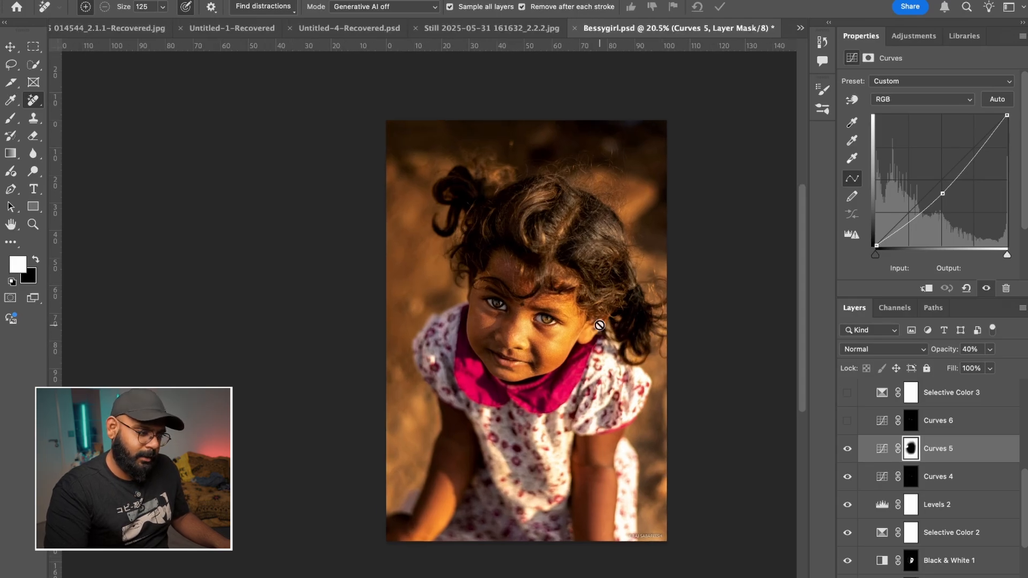
pyautogui.click(846, 450)
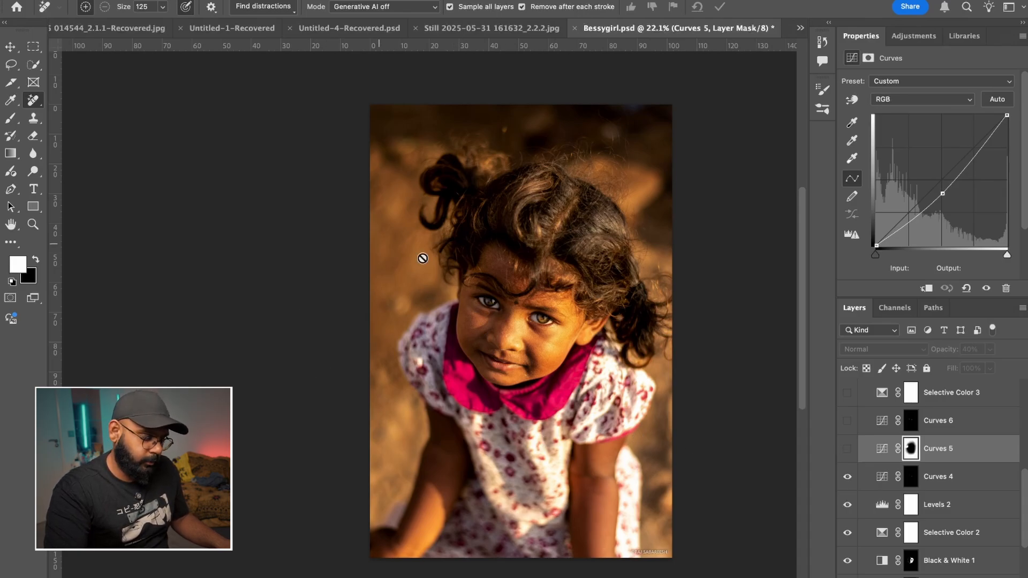
pyautogui.keyDown('alt'); pyautogui.keyDown('shift'); pyautogui.click(907, 453); pyautogui.keyUp('shift'); pyautogui.keyUp('alt')
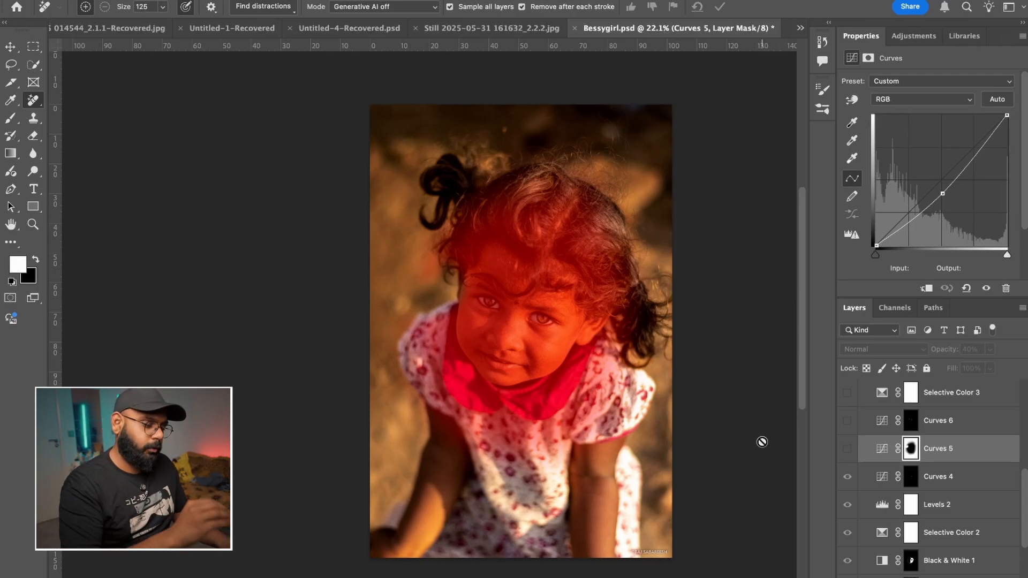
# - Remove the red mask overlay and compare the portrait with Curves 5 hidden and shown, leaving the layer on
pyautogui.press('\\')
pyautogui.click(847, 449)
pyautogui.click(848, 449)
pyautogui.click(847, 450)
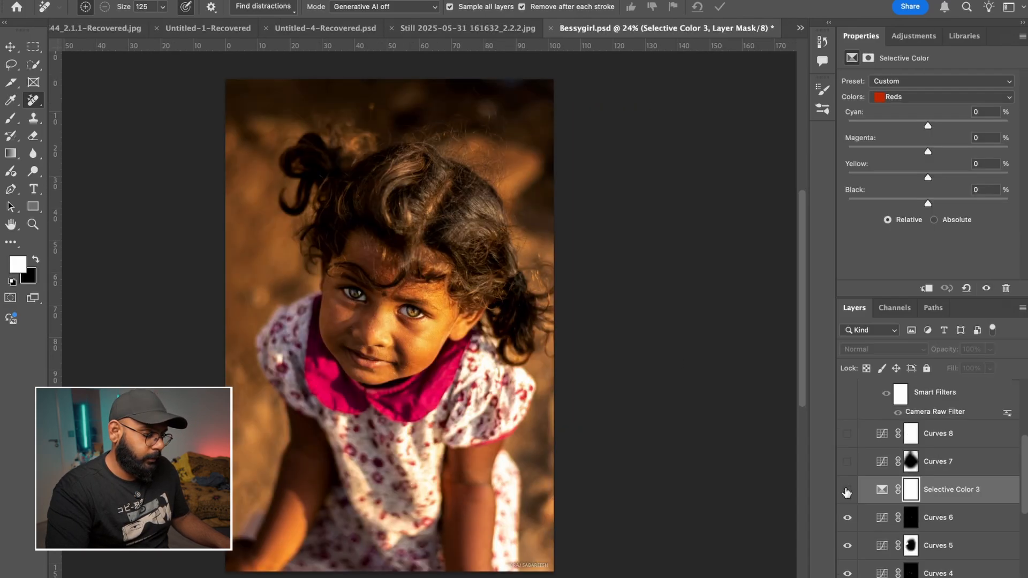
# - Show the Selective Color 3 adjustment and switch its color range to Yellows
pyautogui.click(846, 491)
pyautogui.click(847, 491)
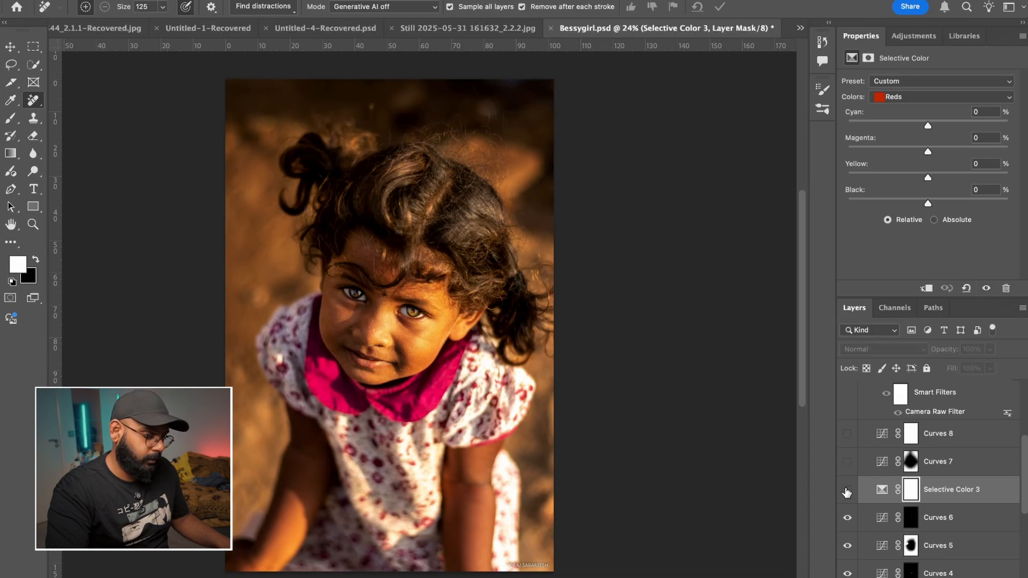
pyautogui.click(866, 493)
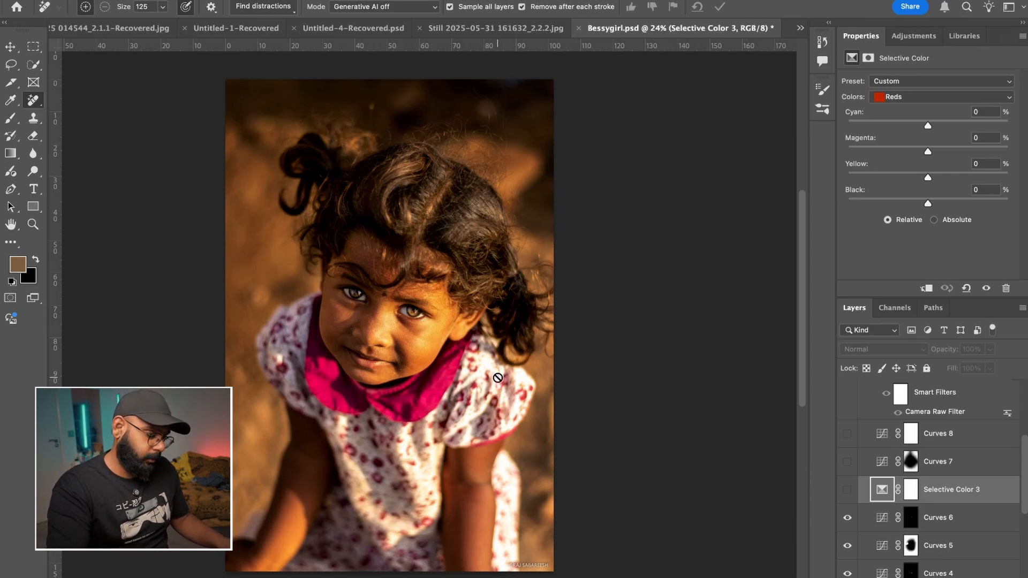
pyautogui.click(847, 490)
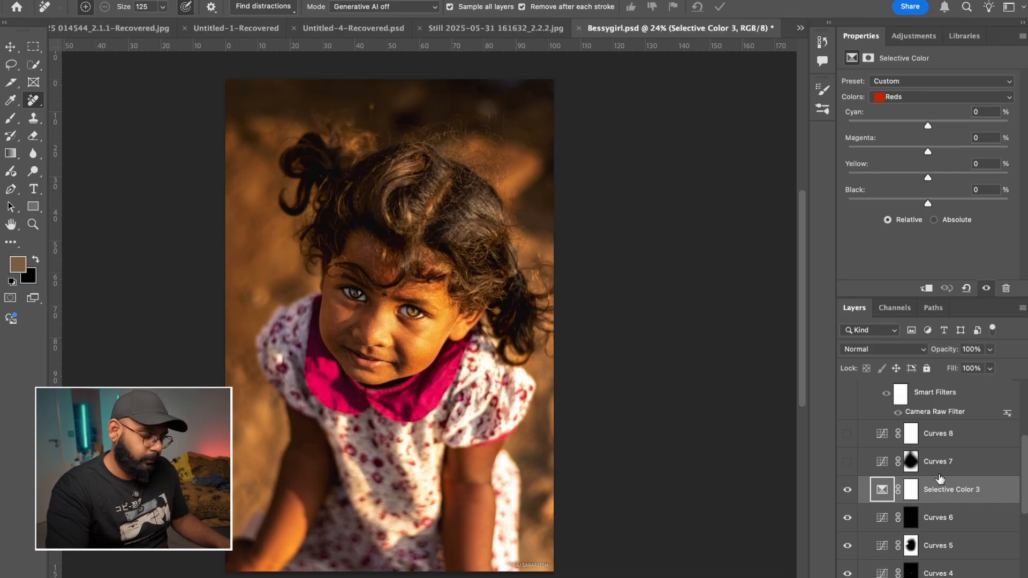
pyautogui.click(848, 491)
pyautogui.click(848, 491)
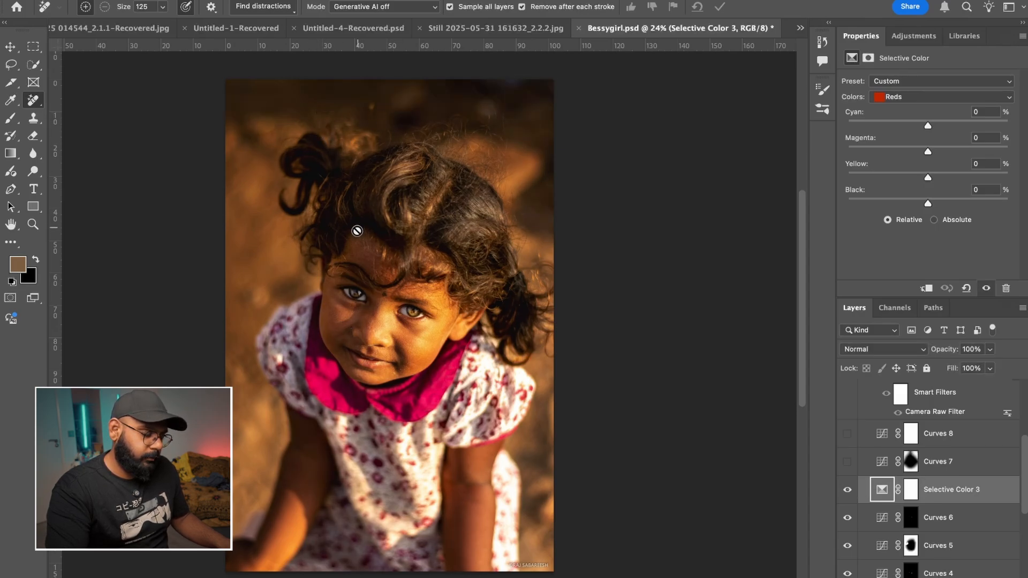
pyautogui.click(918, 97)
pyautogui.click(917, 106)
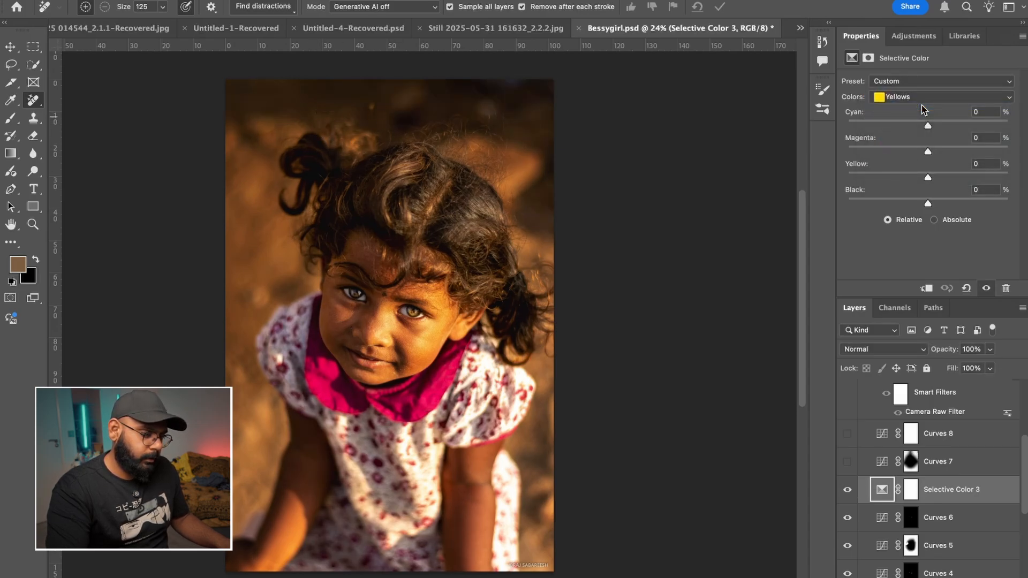
# - Switch the Selective Color 3 color range to Reds and compare the portrait with the adjustment hidden and shown
pyautogui.click(931, 97)
pyautogui.click(936, 86)
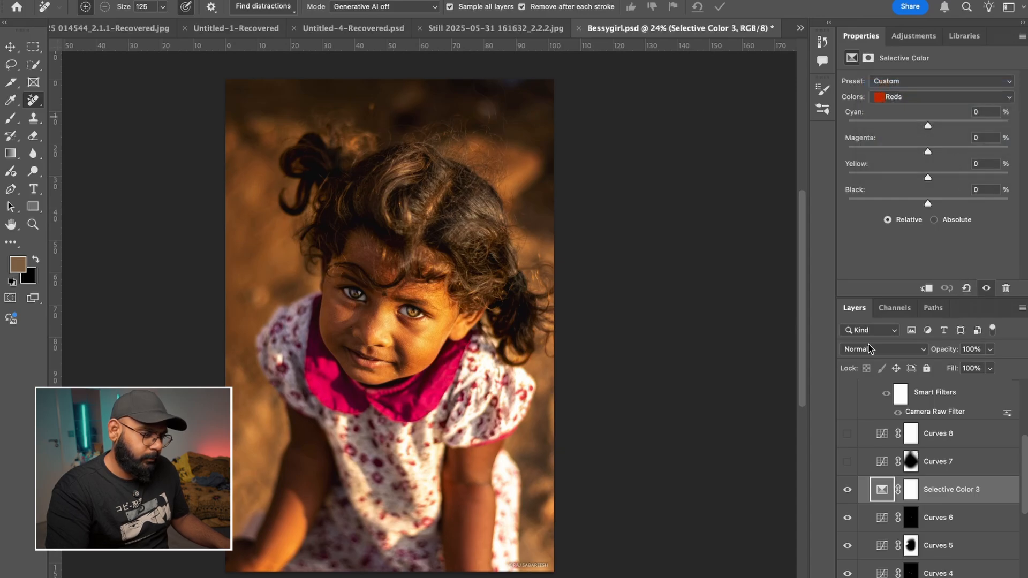
pyautogui.click(850, 492)
pyautogui.click(850, 492)
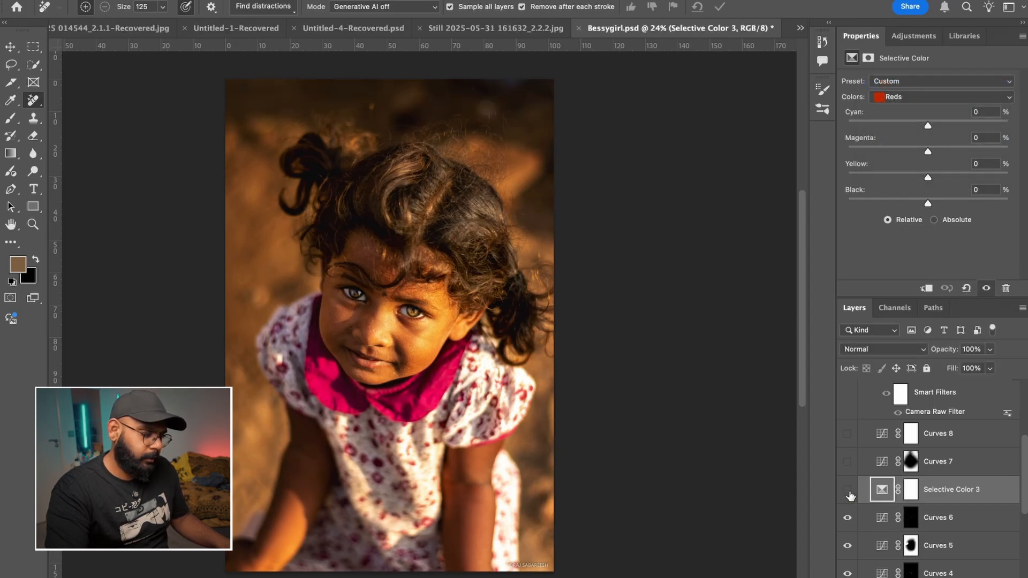
pyautogui.click(849, 491)
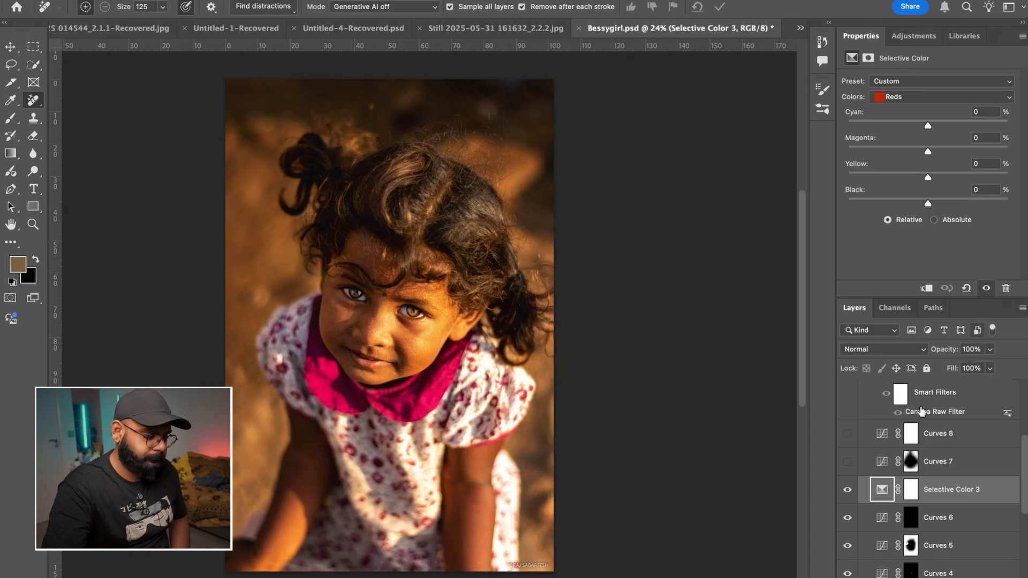
# - Compare the portrait again with Selective Color 3 off and on, leaving the adjustment hidden
pyautogui.click(848, 489)
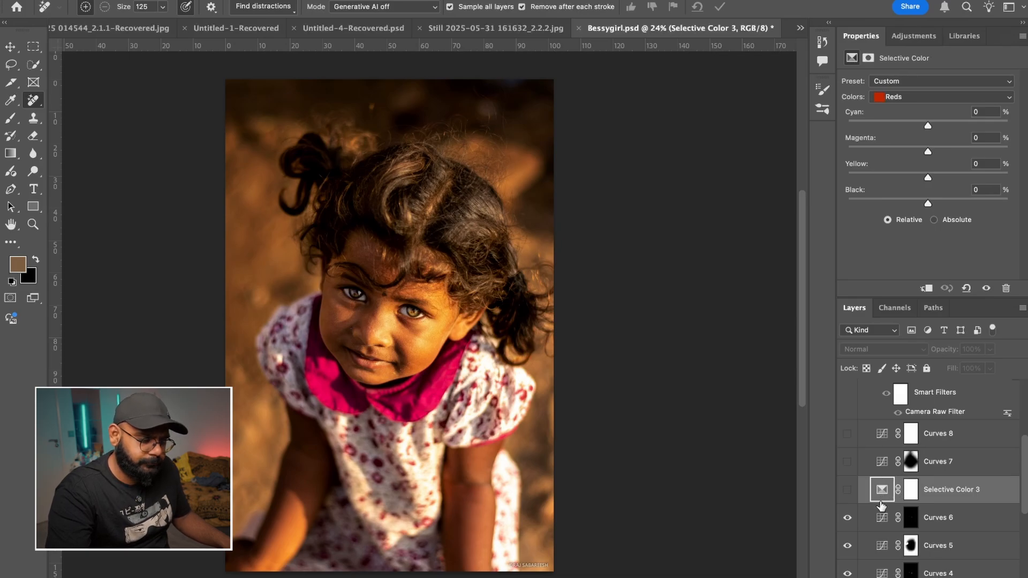
pyautogui.click(849, 493)
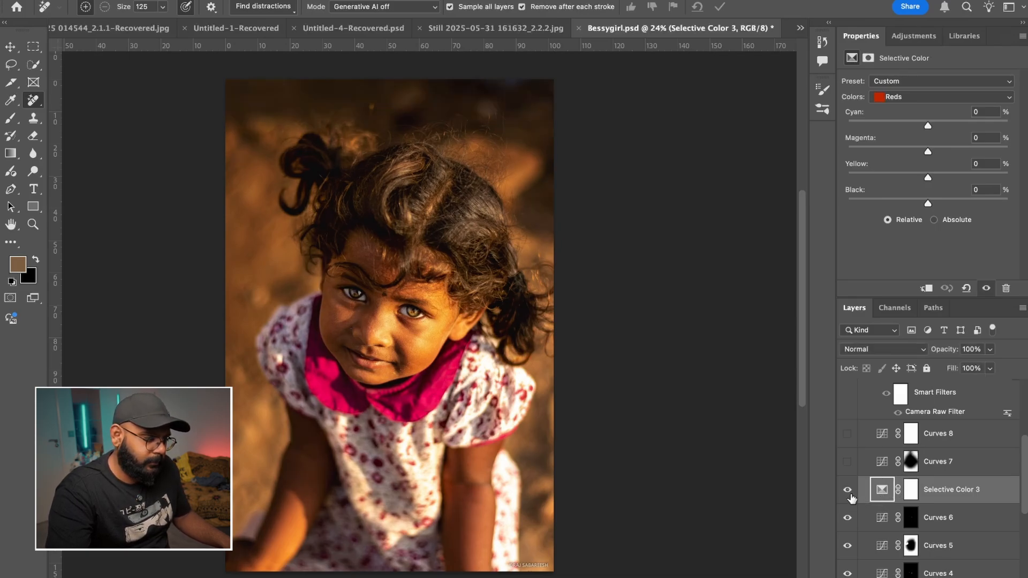
pyautogui.click(849, 492)
pyautogui.click(850, 493)
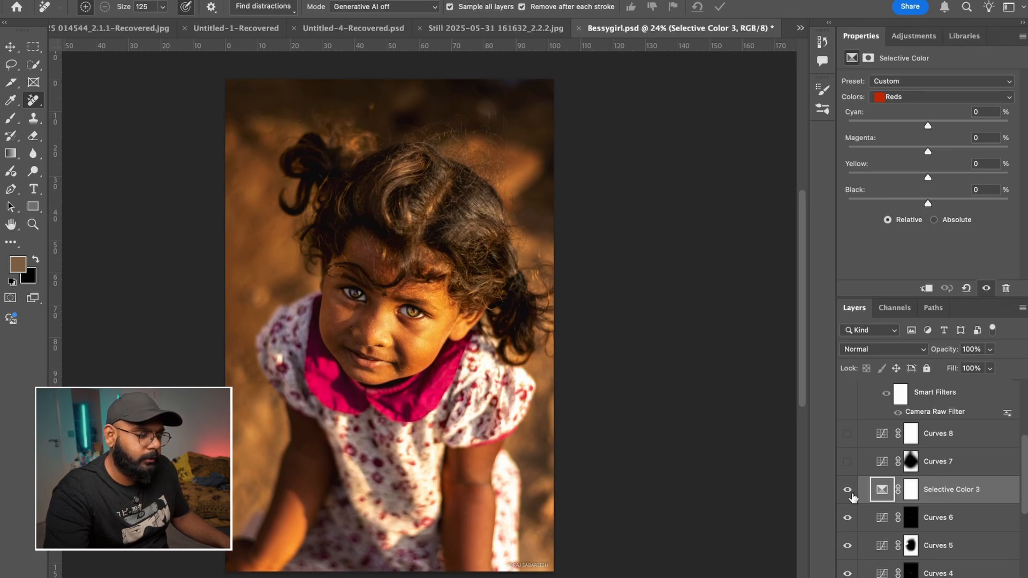
pyautogui.click(849, 492)
pyautogui.click(849, 491)
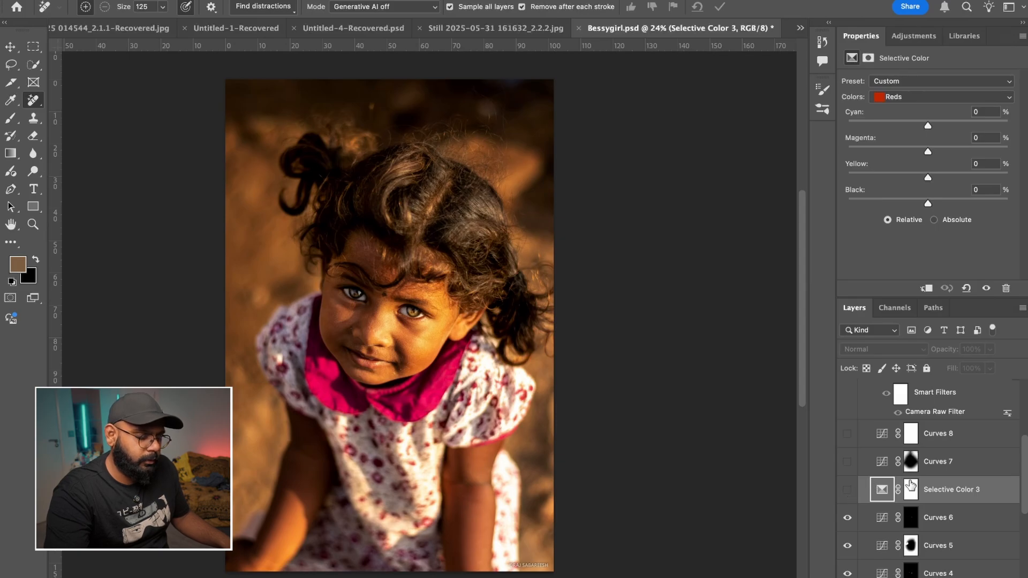
# - Turn the Curves 7 adjustment on and off repeatedly to compare its effect on the portrait, leaving it shown
pyautogui.click(848, 462)
pyautogui.click(847, 462)
pyautogui.click(848, 462)
pyautogui.click(848, 461)
pyautogui.click(848, 462)
pyautogui.click(848, 462)
pyautogui.click(848, 462)
pyautogui.click(848, 462)
pyautogui.click(848, 461)
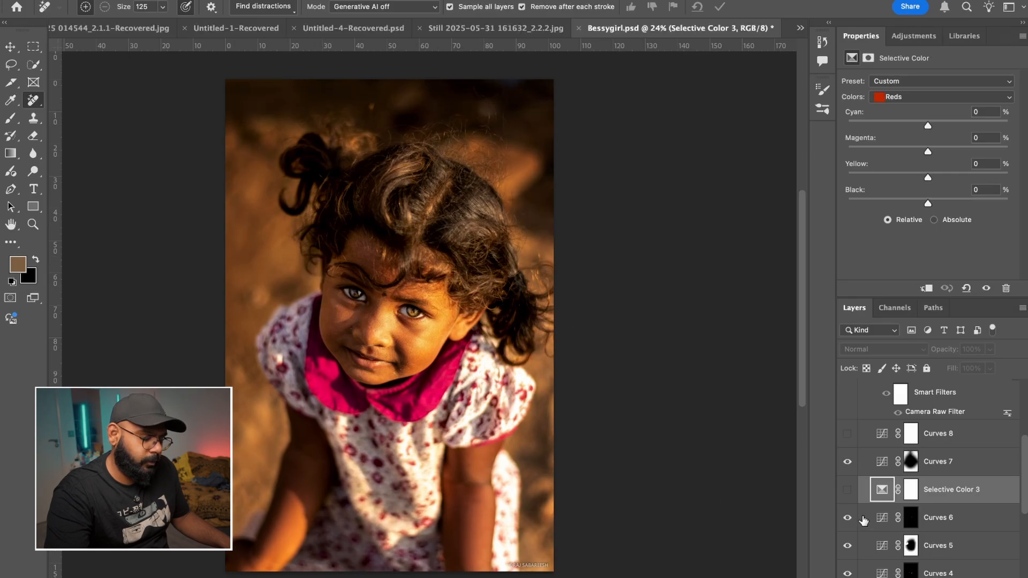
pyautogui.click(849, 462)
pyautogui.click(849, 463)
pyautogui.click(850, 463)
pyautogui.click(850, 463)
pyautogui.click(850, 463)
pyautogui.click(851, 463)
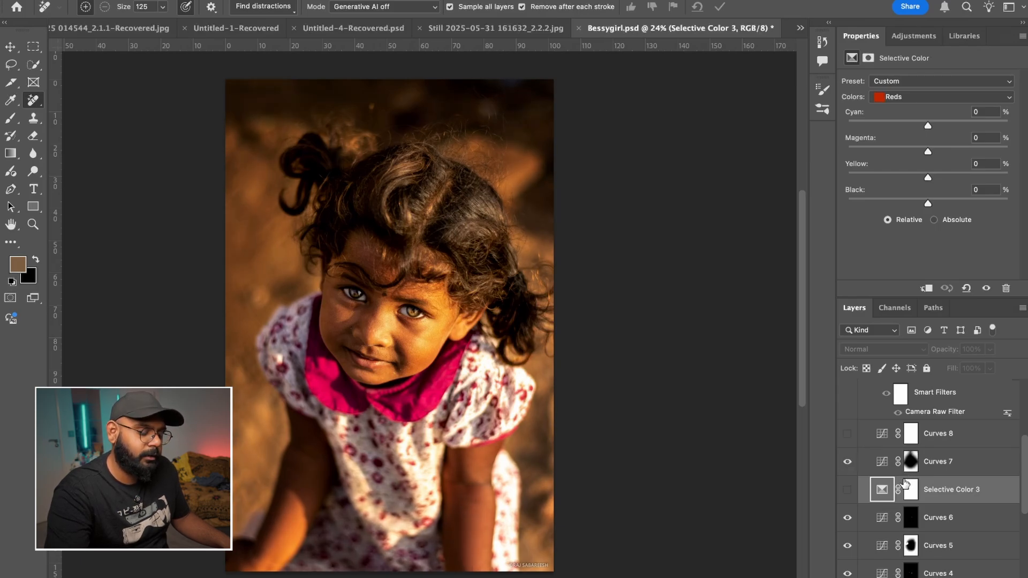
pyautogui.click(848, 462)
pyautogui.click(847, 463)
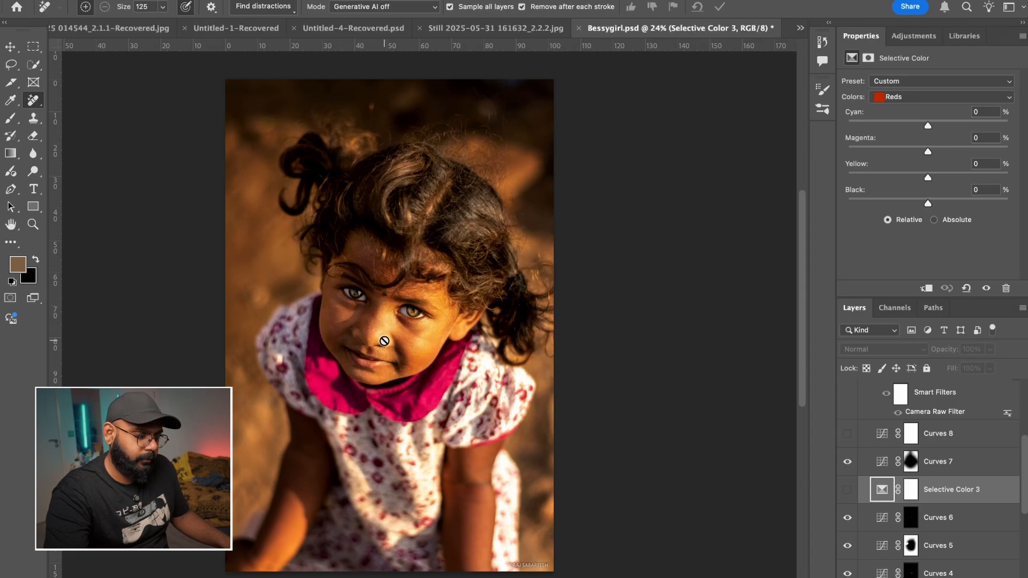
# - Show the Curves 8 adjustment directly above Curves 7
pyautogui.scroll(1, 977, 477)
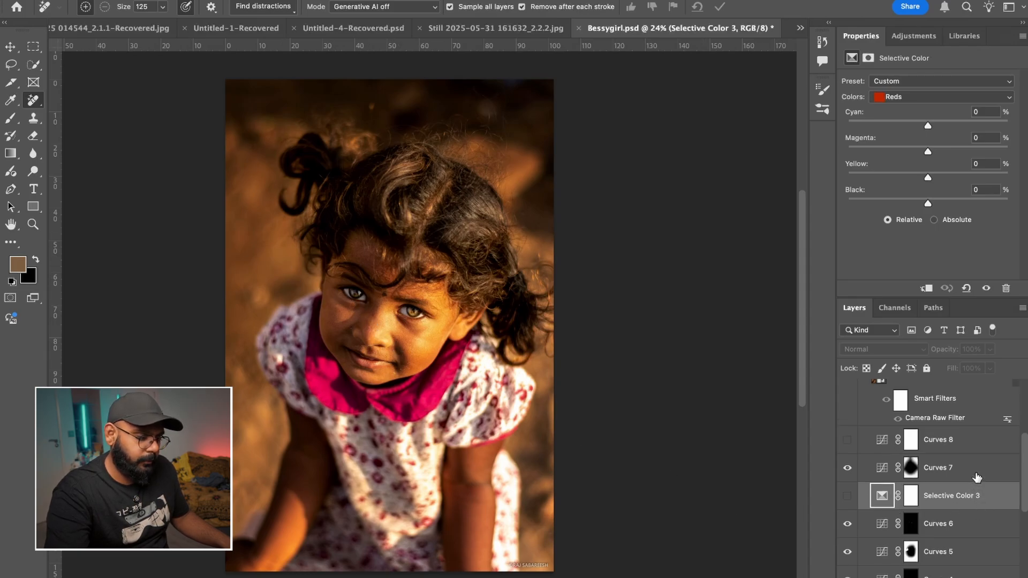
pyautogui.scroll(5, 977, 477)
pyautogui.click(847, 545)
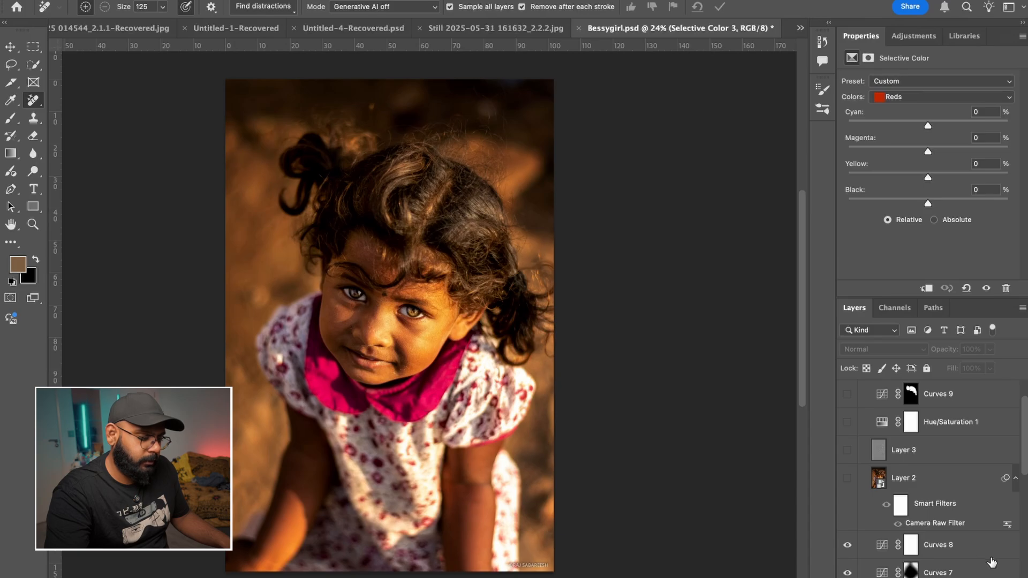
# - Compare the girl's eyes and skin at high magnification with the Camera Raw filtered Layer 2 shown and hidden, leaving it hidden
pyautogui.click(846, 481)
pyautogui.click(846, 481)
pyautogui.click(846, 481)
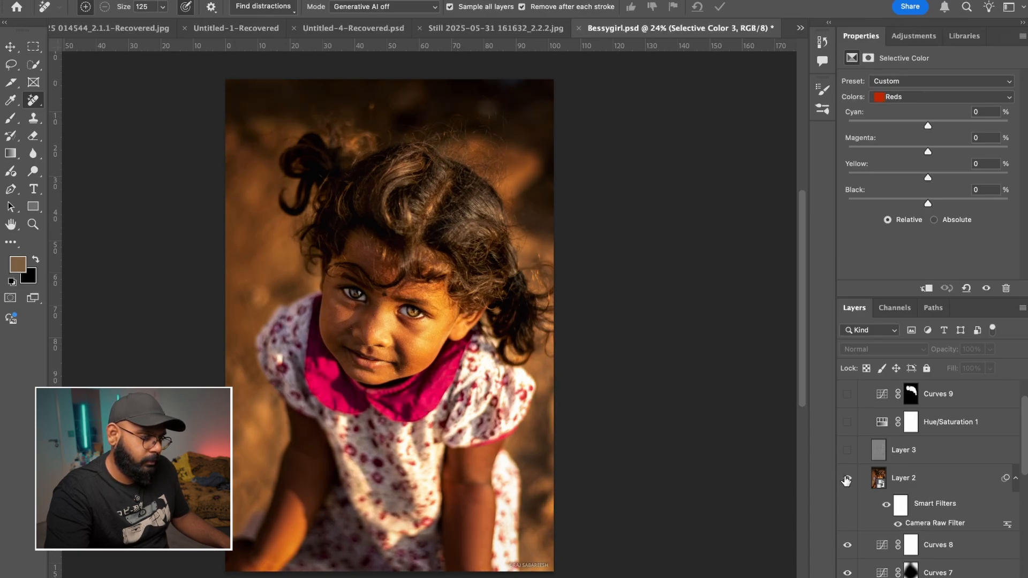
pyautogui.scroll(5, 375, 300)
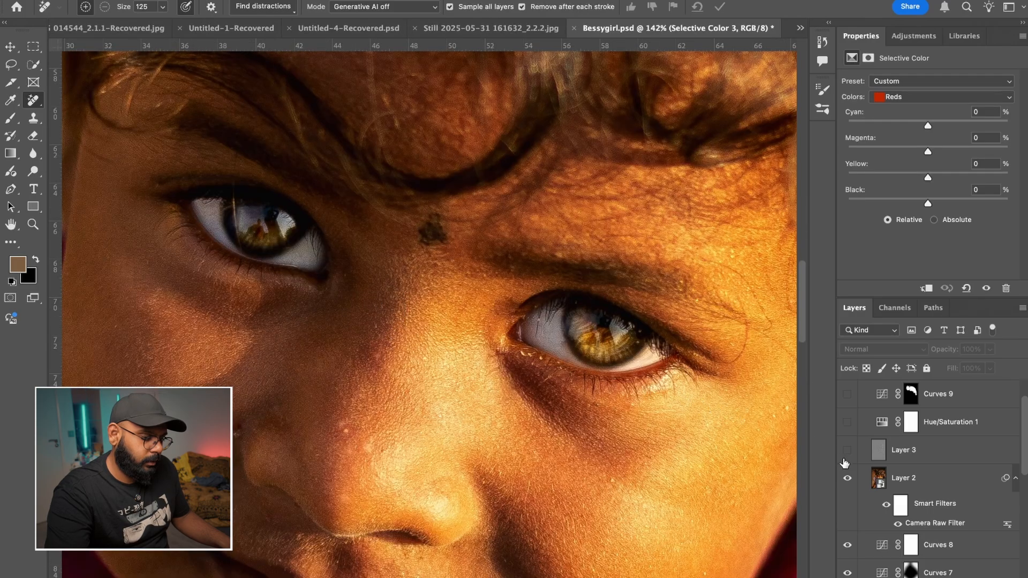
pyautogui.click(848, 479)
pyautogui.click(848, 479)
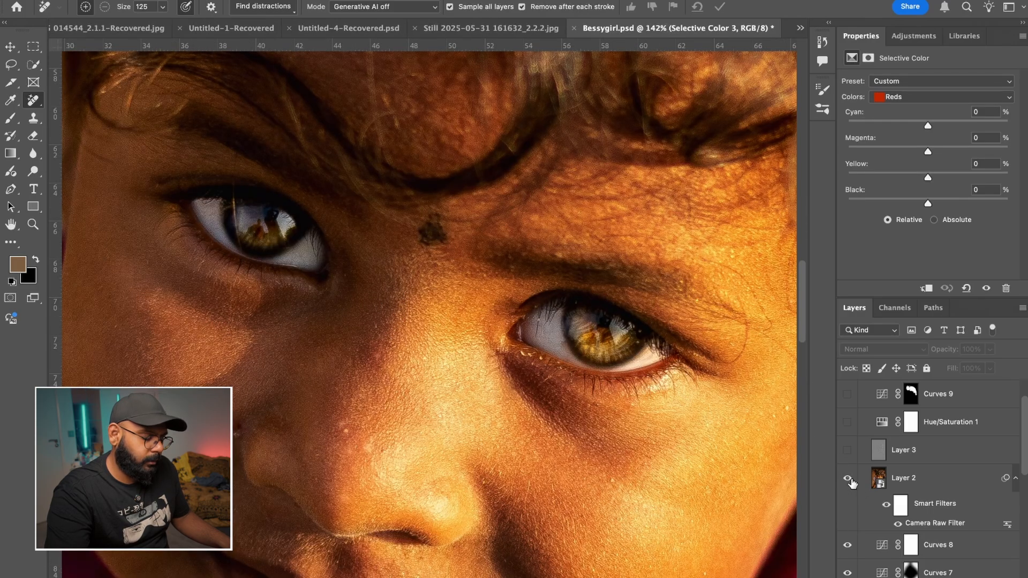
pyautogui.click(848, 479)
pyautogui.click(848, 479)
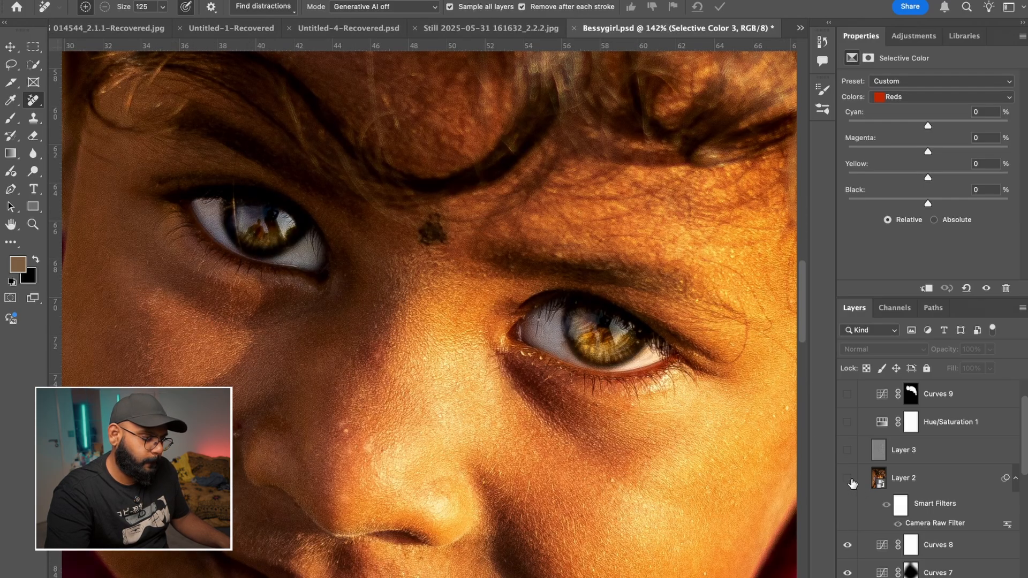
# - View the whole portrait and compare it with Layer 2 shown and hidden, leaving the layer off
pyautogui.scroll(-10, 548, 393)
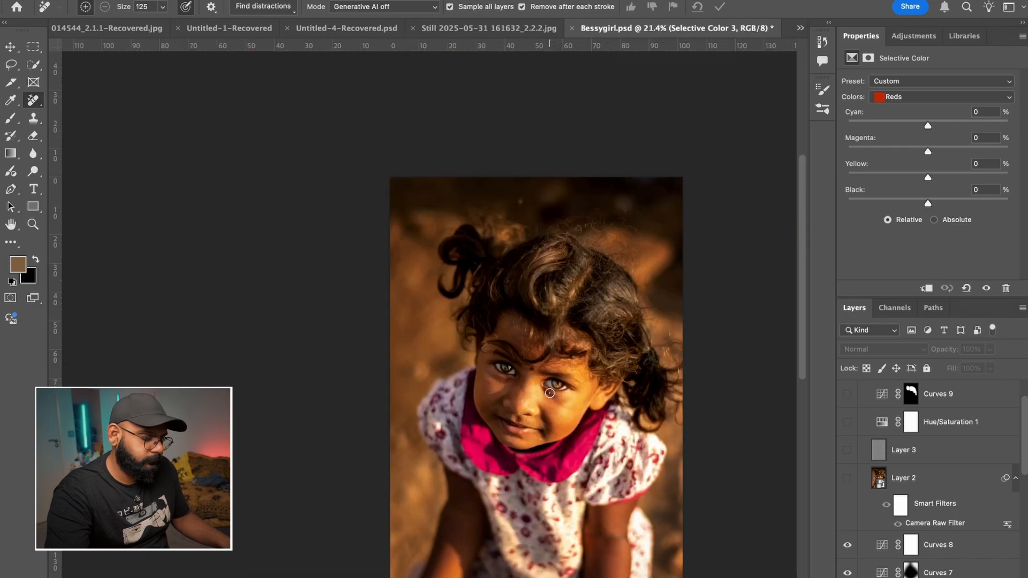
pyautogui.moveTo(563, 388); pyautogui.dragTo(528, 353)
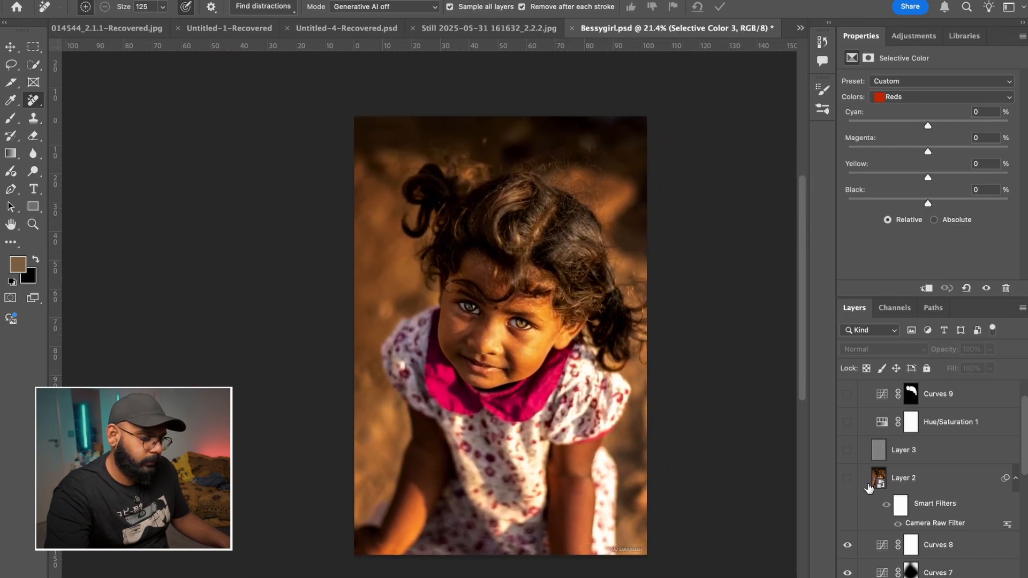
pyautogui.click(848, 480)
pyautogui.click(848, 480)
pyautogui.click(848, 480)
pyautogui.click(848, 481)
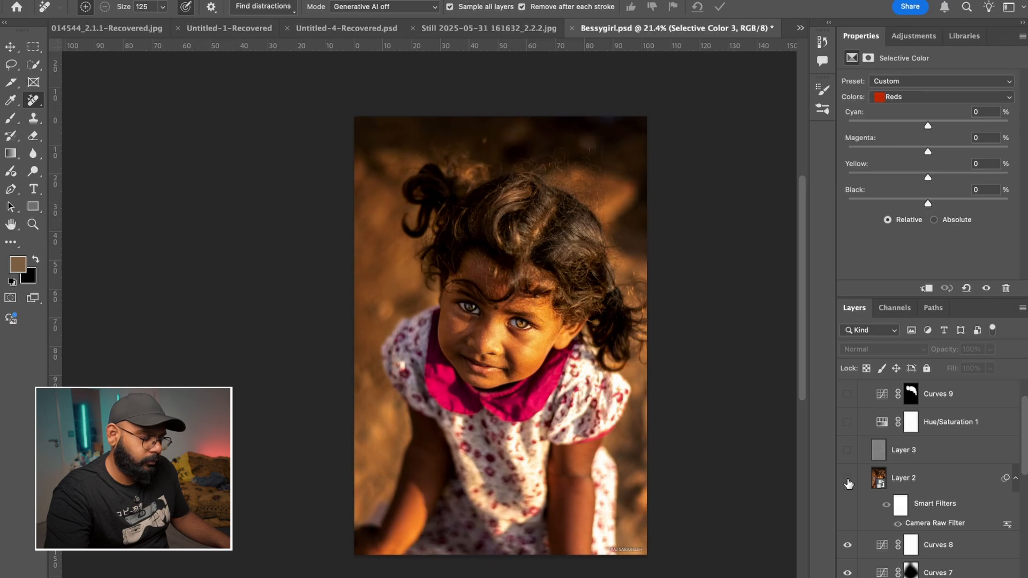
pyautogui.click(847, 481)
pyautogui.click(847, 481)
# - Enlarge the portrait slightly and examine what Layer 2 changes by repeatedly showing and hiding it, ending with it hidden
pyautogui.scroll(1, 600, 352)
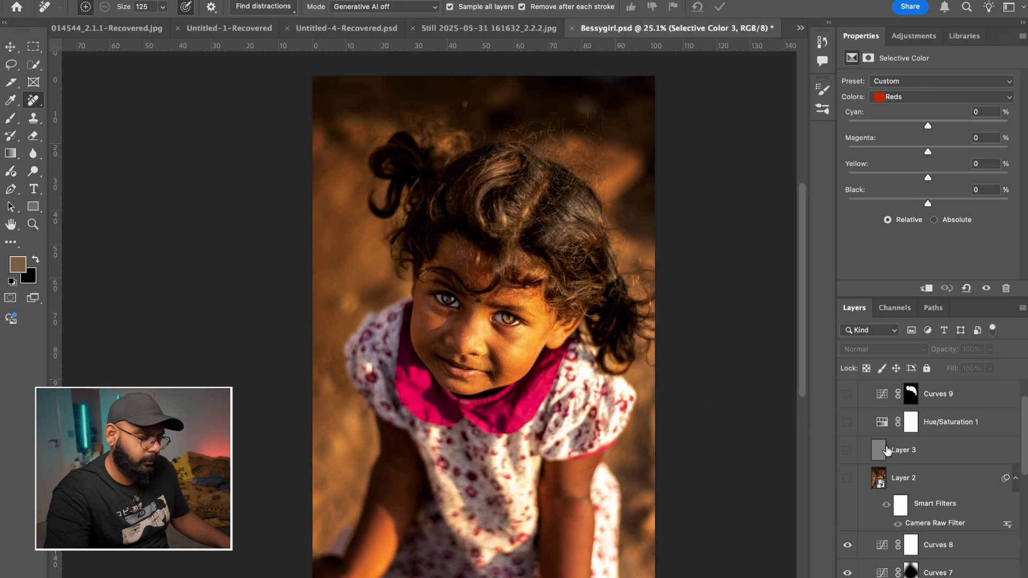
pyautogui.click(847, 480)
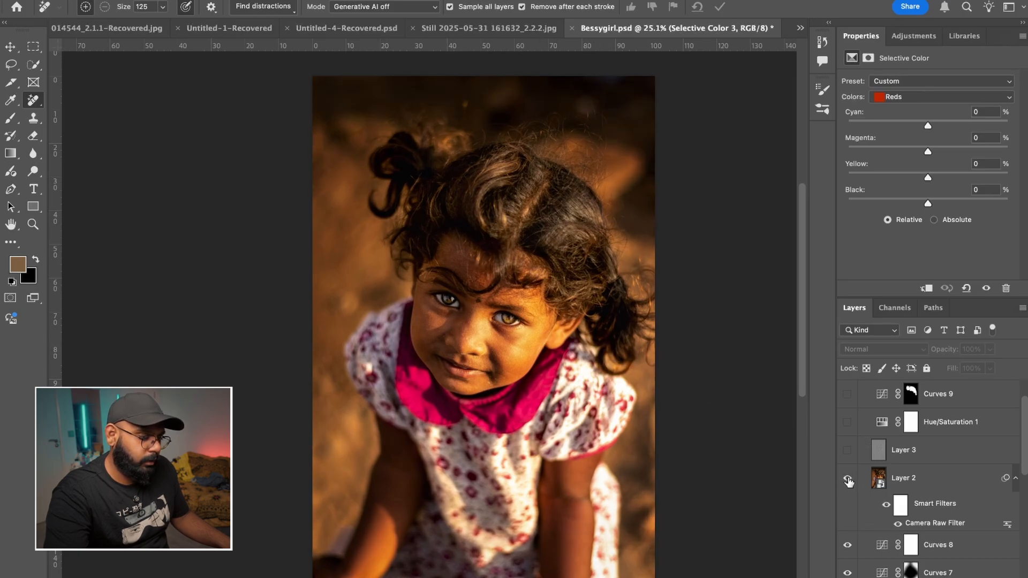
pyautogui.click(848, 480)
pyautogui.click(847, 480)
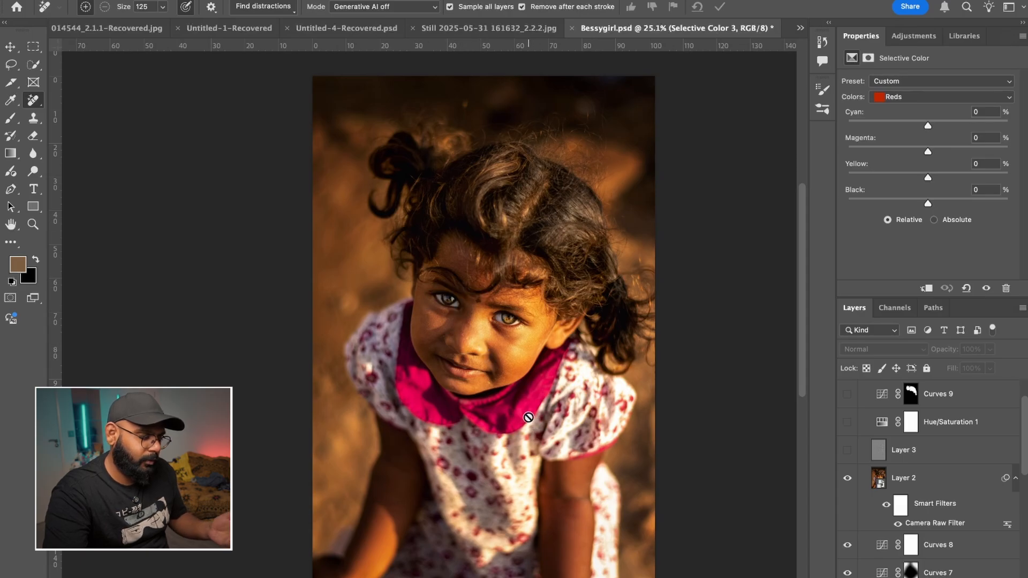
pyautogui.click(845, 483)
pyautogui.click(845, 484)
pyautogui.click(845, 485)
pyautogui.click(845, 488)
pyautogui.click(846, 485)
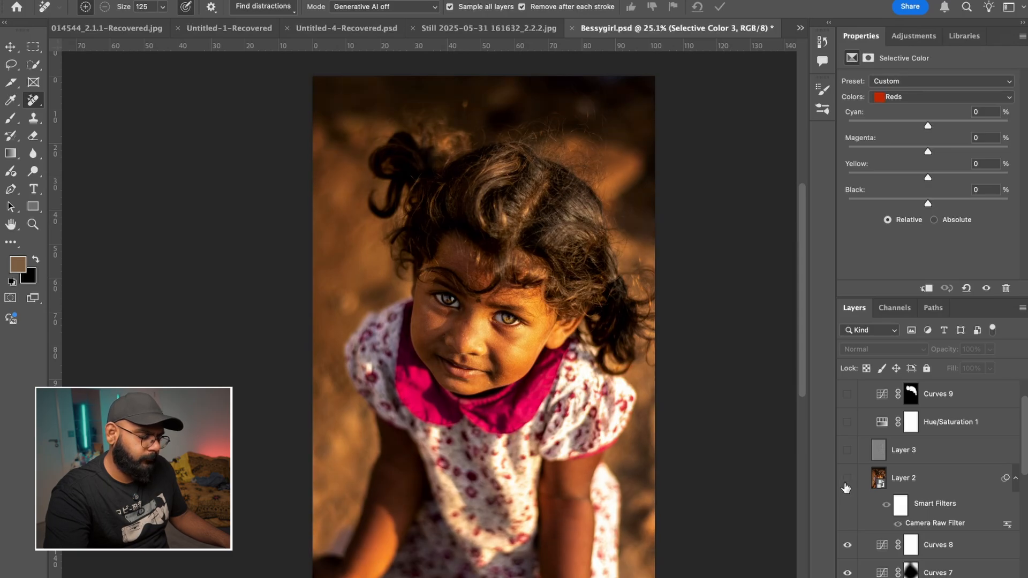
pyautogui.click(846, 486)
pyautogui.click(846, 486)
pyautogui.click(847, 487)
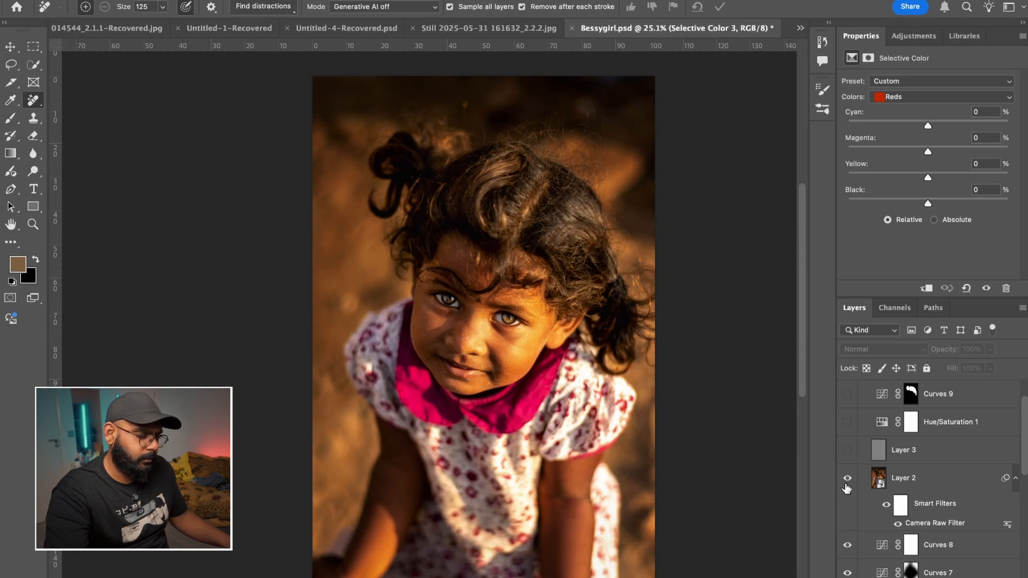
pyautogui.click(847, 487)
pyautogui.click(848, 489)
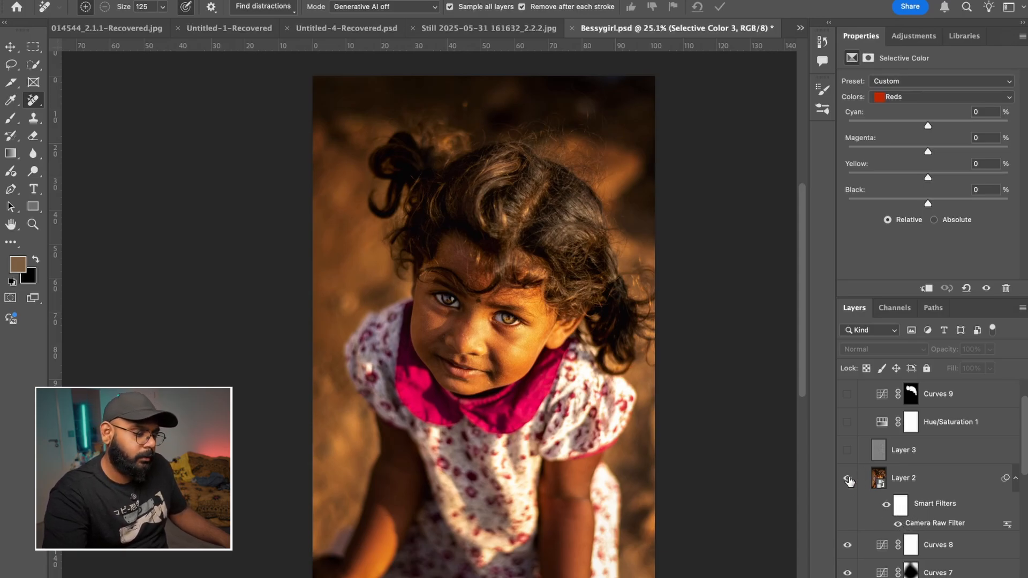
pyautogui.click(848, 479)
# - Show and select the gray Soft Light Layer 3 after comparing its effect on a close view of the face
pyautogui.scroll(3, 942, 500)
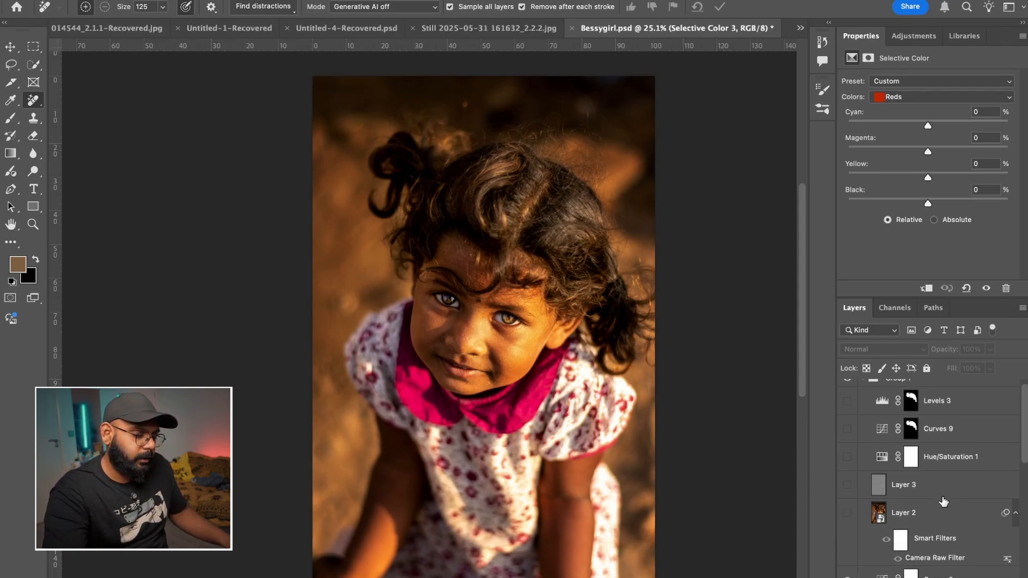
pyautogui.click(847, 493)
pyautogui.click(847, 492)
pyautogui.scroll(5, 500, 298)
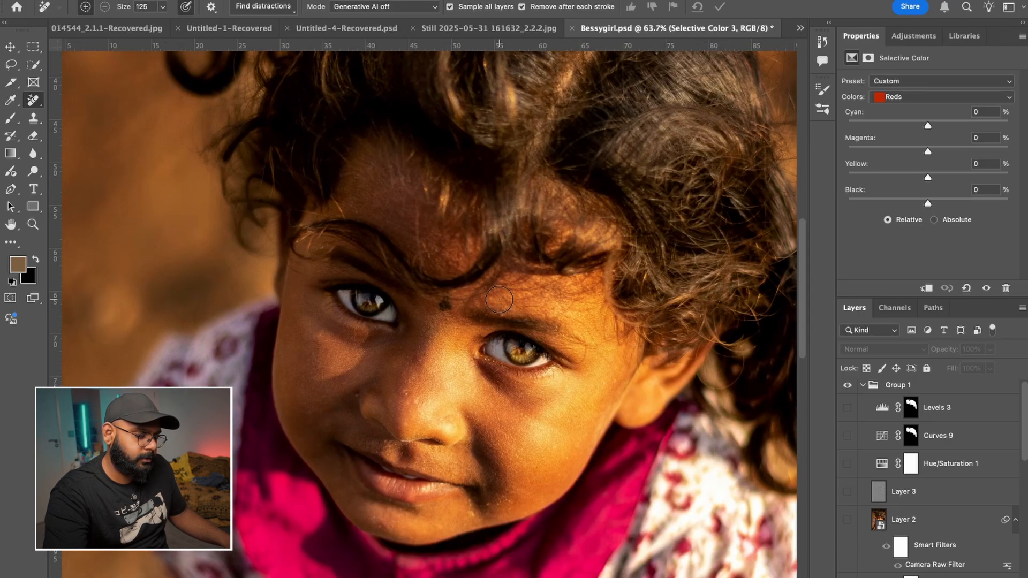
pyautogui.click(847, 493)
pyautogui.click(878, 492)
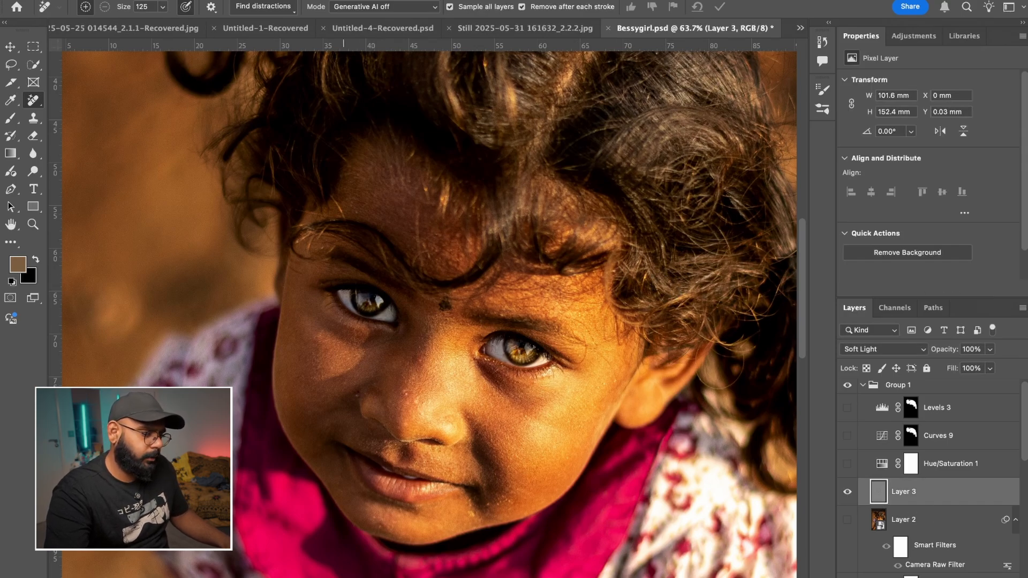
# - Locate the High Pass filter in the Other filter category without applying it to Layer 3
pyautogui.click(343, 0)
pyautogui.moveTo(455, 204)
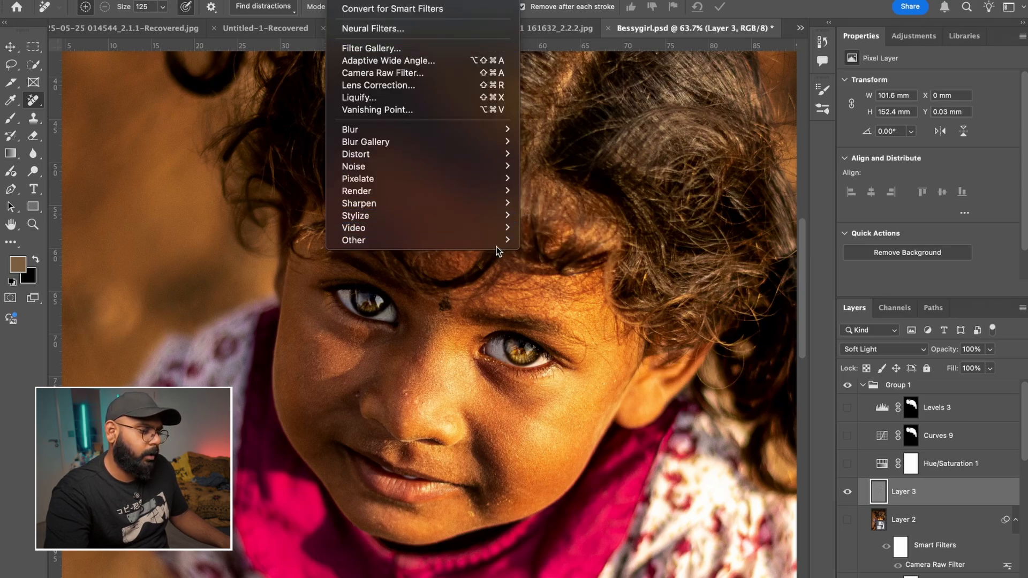
pyautogui.moveTo(498, 241)
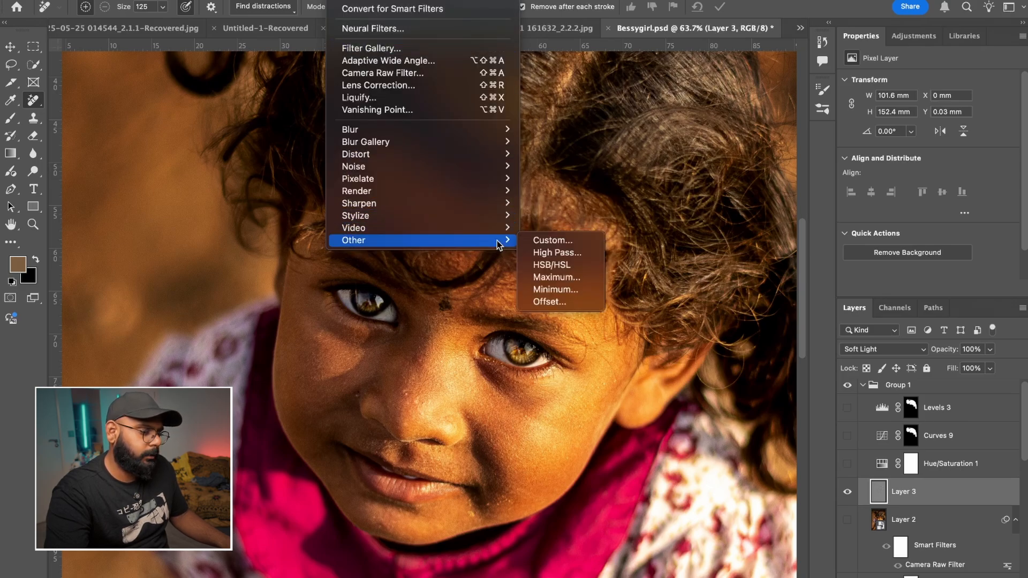
pyautogui.click(696, 166)
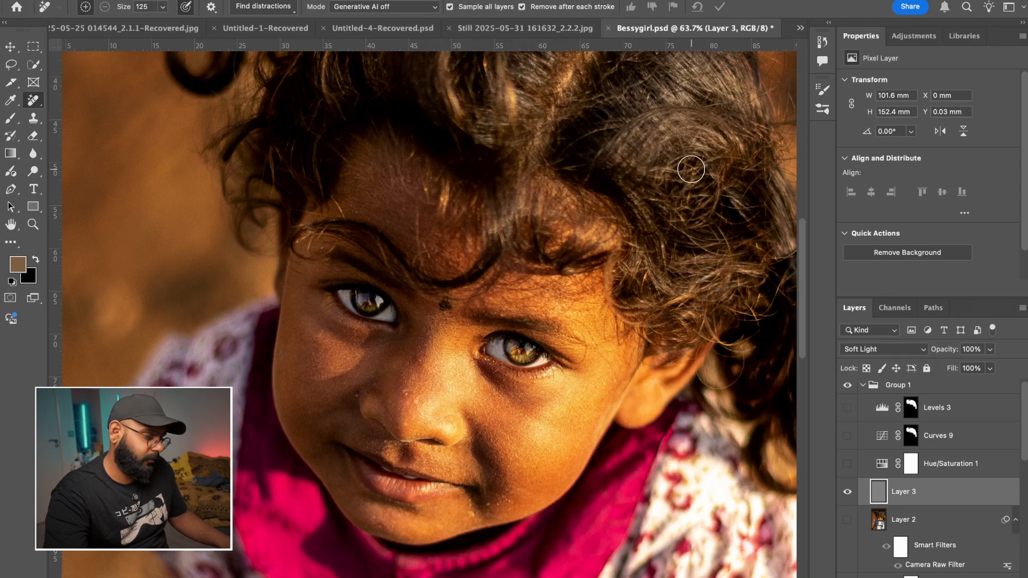
# - Preview the Hue/Saturation 1 adjustment on the full portrait, then examine the image with that adjustment hidden
pyautogui.scroll(-5, 582, 333)
pyautogui.click(847, 464)
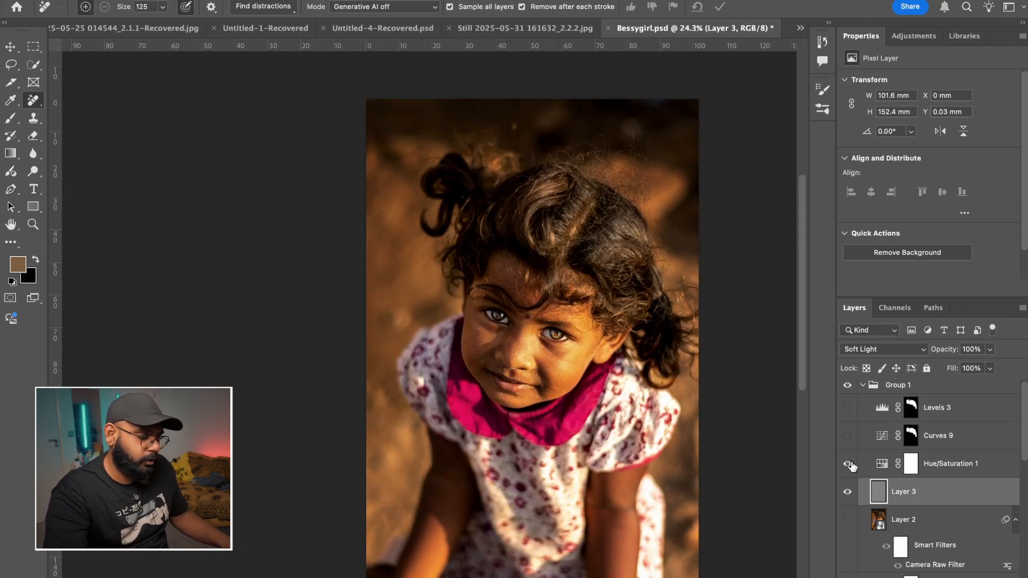
pyautogui.scroll(-2, 580, 404)
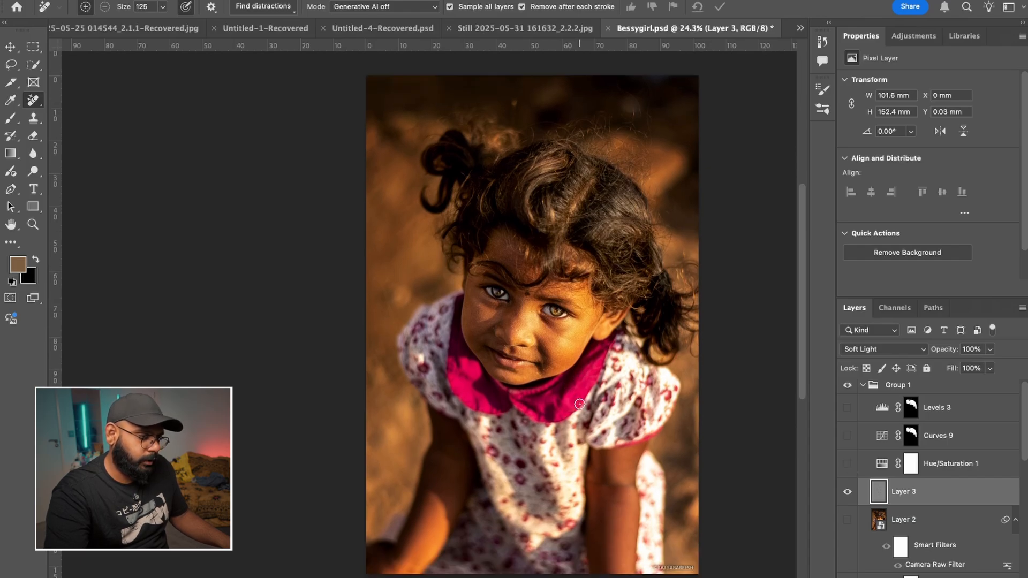
pyautogui.scroll(1, 580, 404)
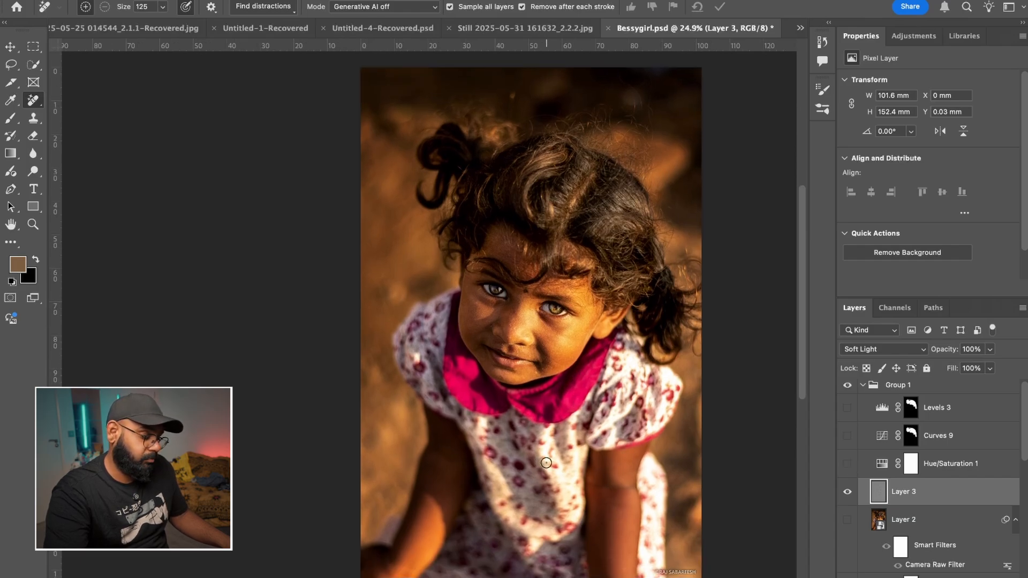
pyautogui.hscroll(-2, 579, 405)
pyautogui.hscroll(4, 586, 405)
pyautogui.hscroll(2, 579, 551)
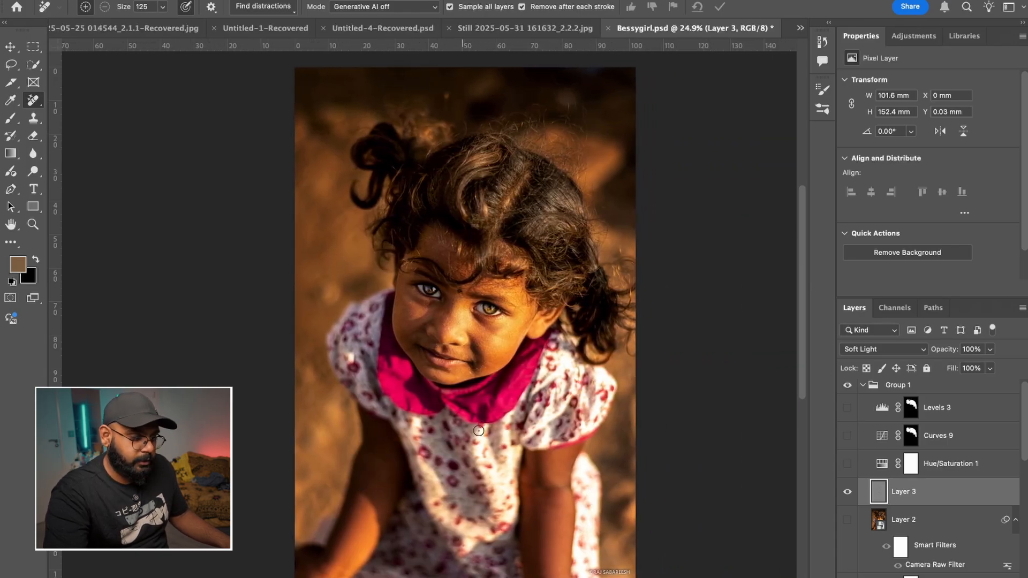
# - Show the Hue/Saturation 1 adjustment, select Curves 9 and compare the hair with that curve on and off, leaving it hidden
pyautogui.click(848, 466)
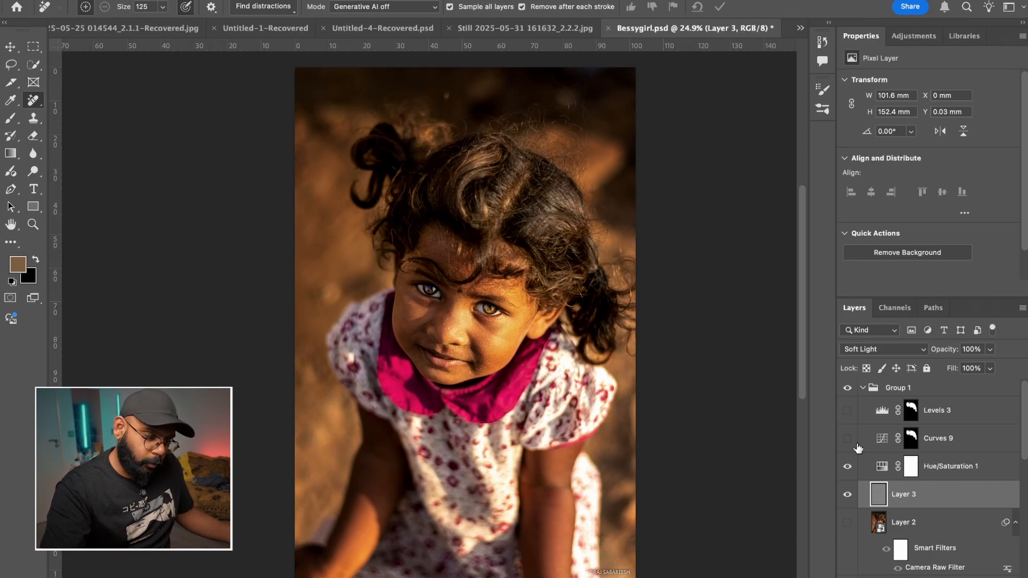
pyautogui.click(990, 450)
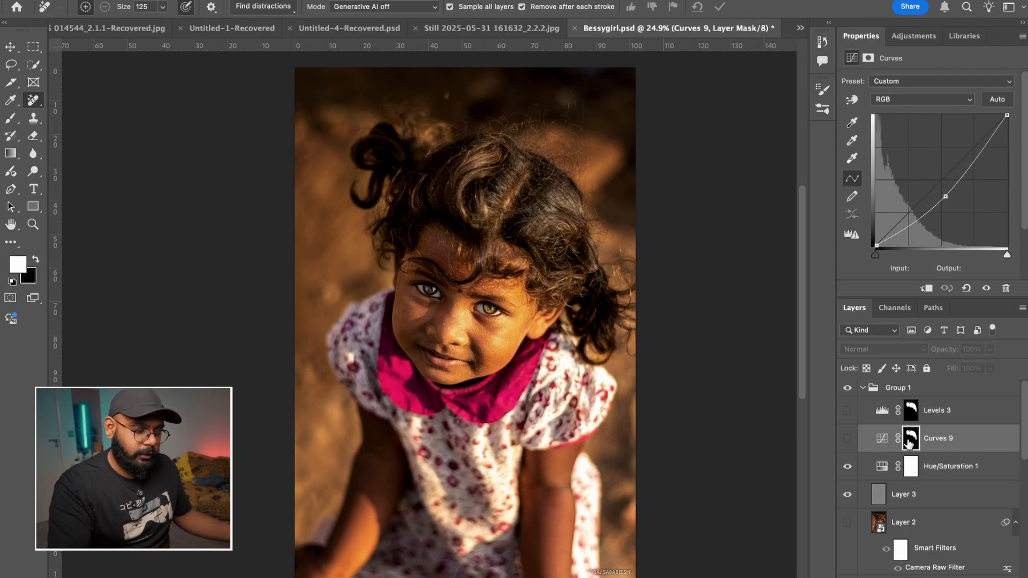
pyautogui.click(848, 438)
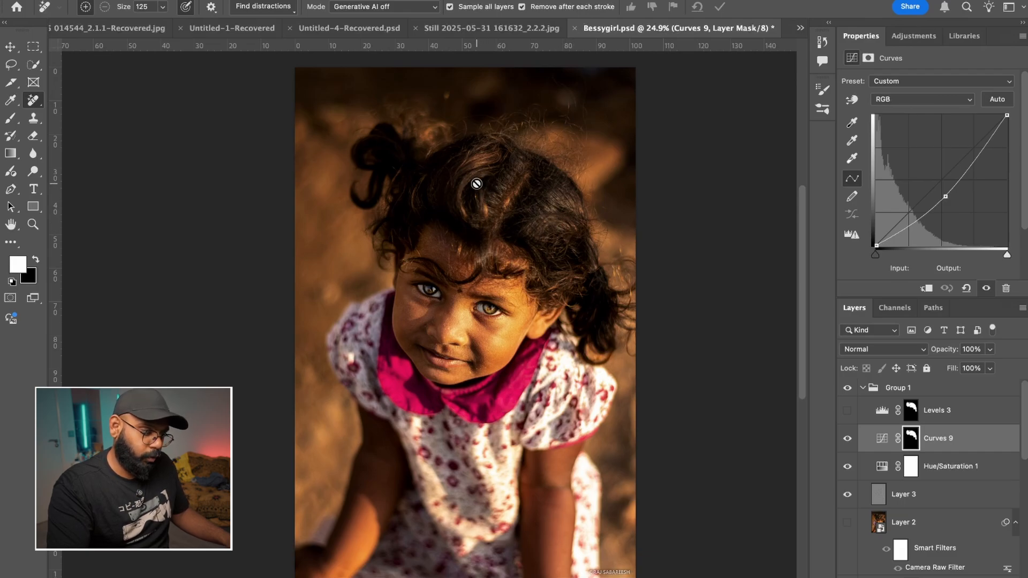
pyautogui.press('super+comma')
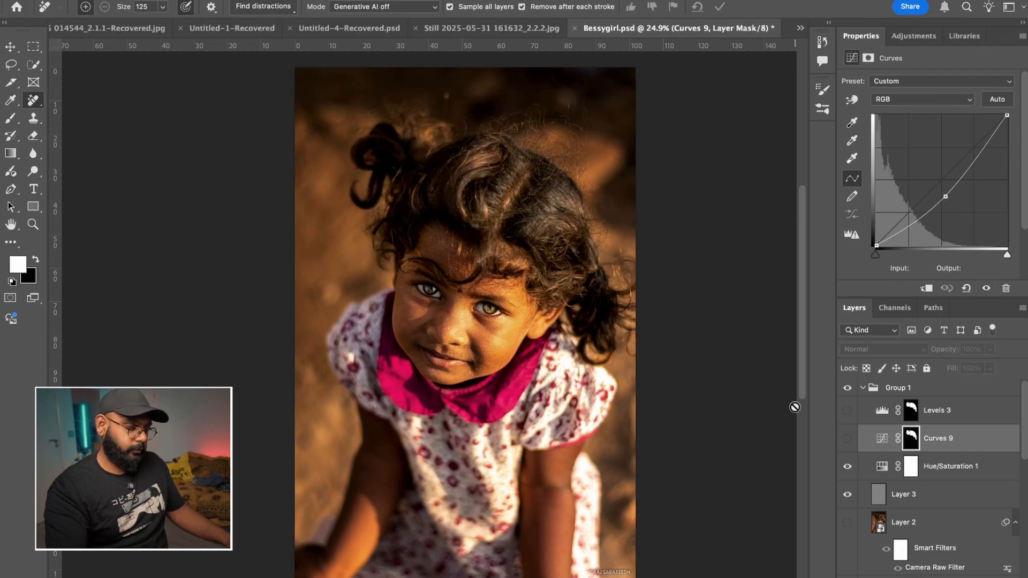
pyautogui.click(852, 440)
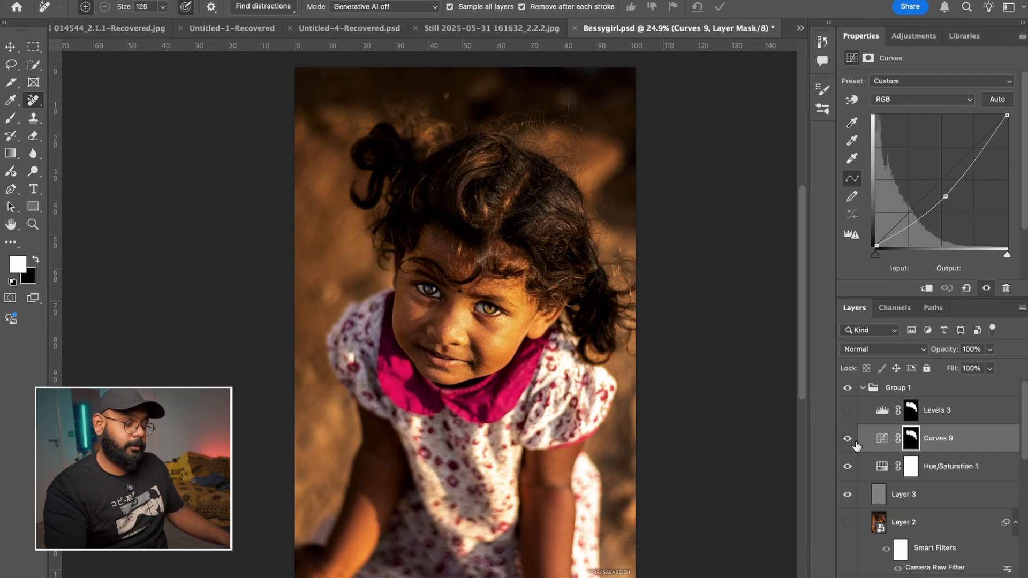
pyautogui.click(854, 443)
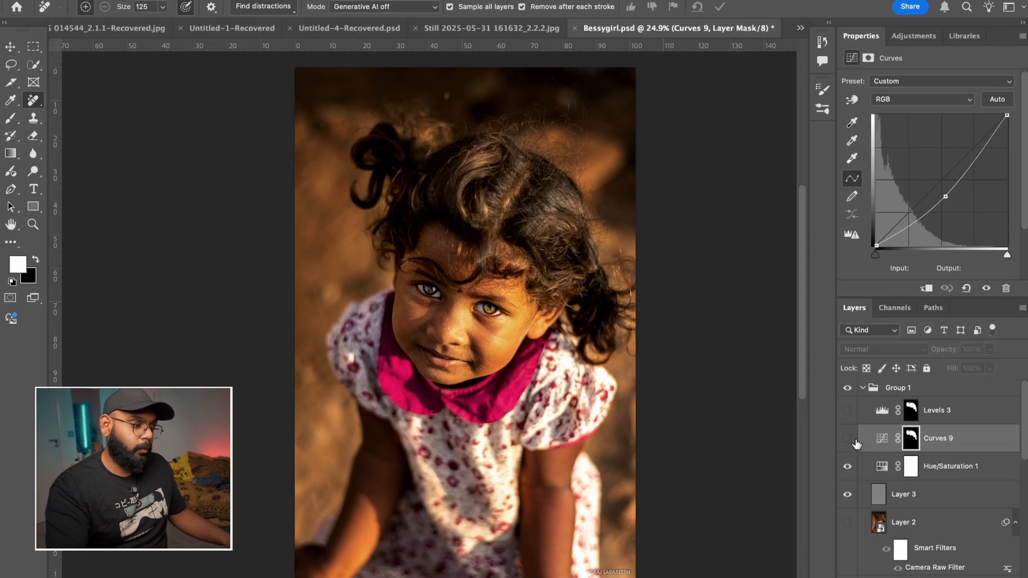
# - Examine the hair up close with Curves 9 hidden and display its mask as a red overlay to check the masked area
pyautogui.scroll(5, 514, 161)
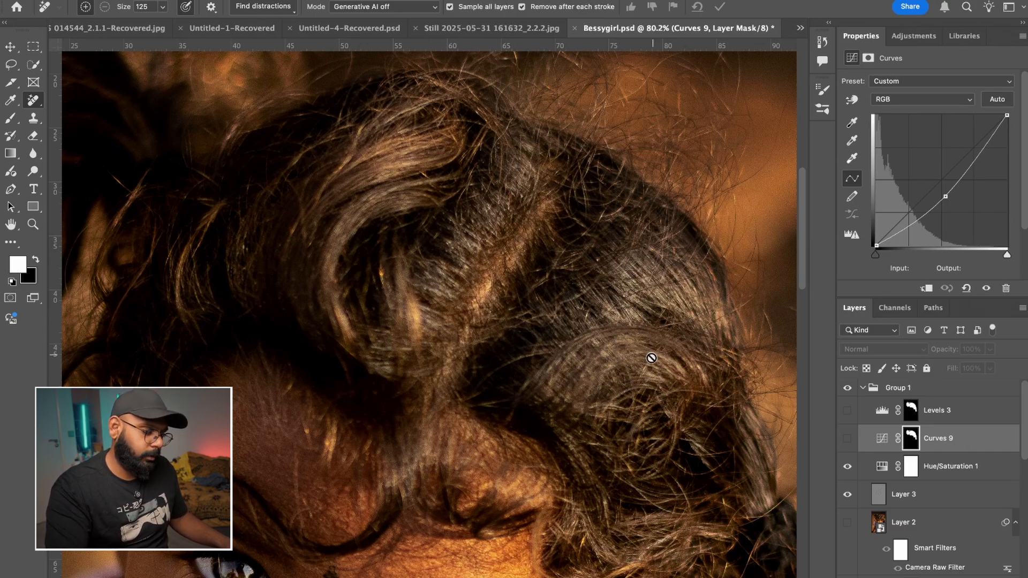
pyautogui.scroll(-2, 652, 352)
pyautogui.scroll(-2, 649, 375)
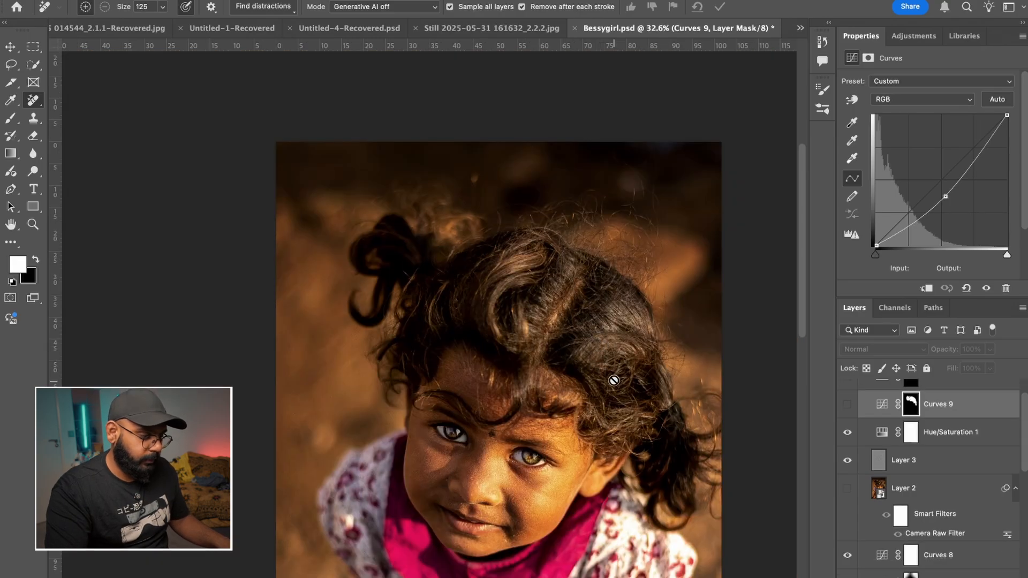
pyautogui.scroll(1, 648, 387)
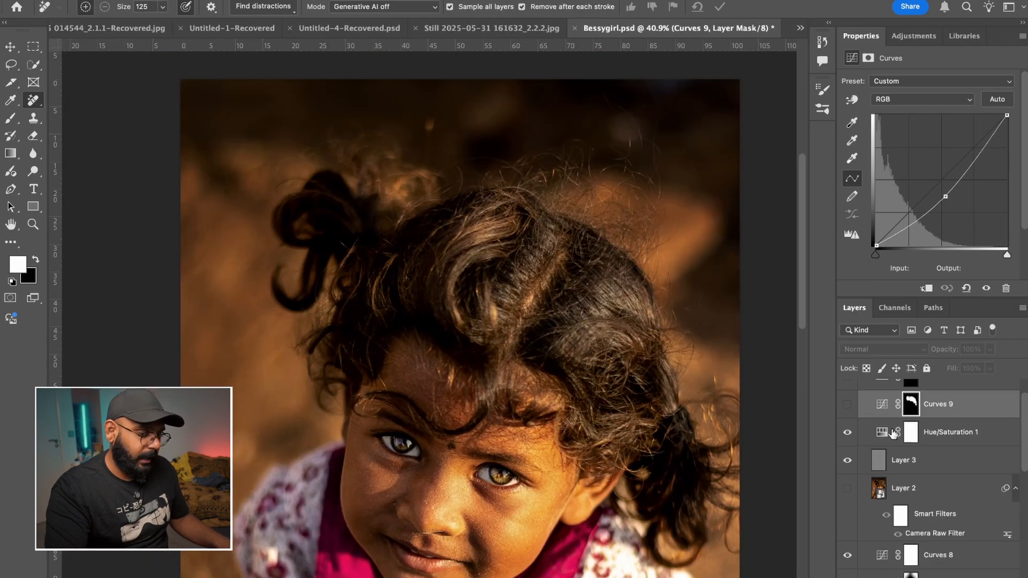
pyautogui.keyDown('alt'); pyautogui.keyDown('shift'); pyautogui.click(917, 411); pyautogui.keyUp('shift'); pyautogui.keyUp('alt')
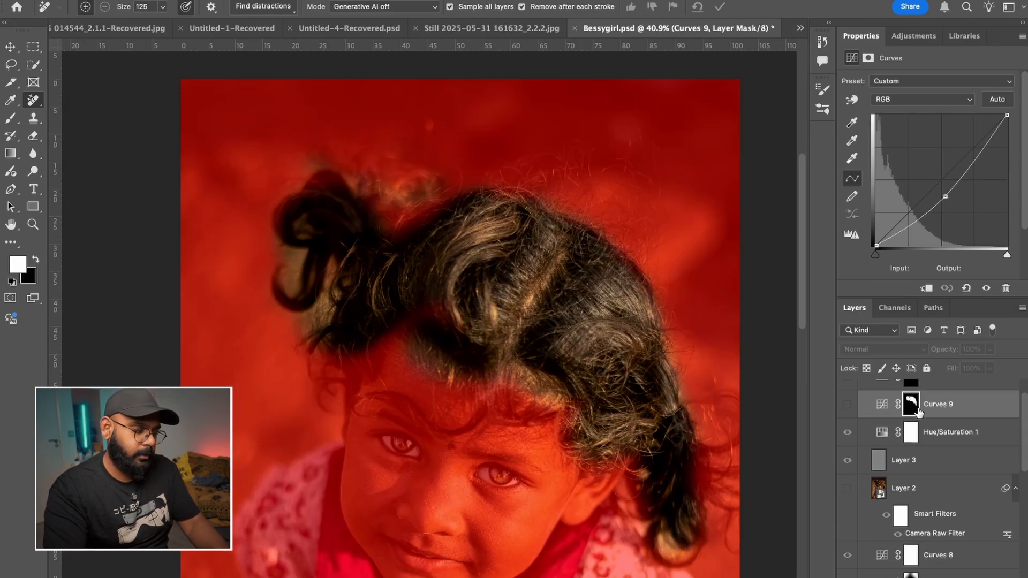
pyautogui.keyDown('alt'); pyautogui.keyDown('shift'); pyautogui.click(918, 411); pyautogui.keyUp('shift'); pyautogui.keyUp('alt')
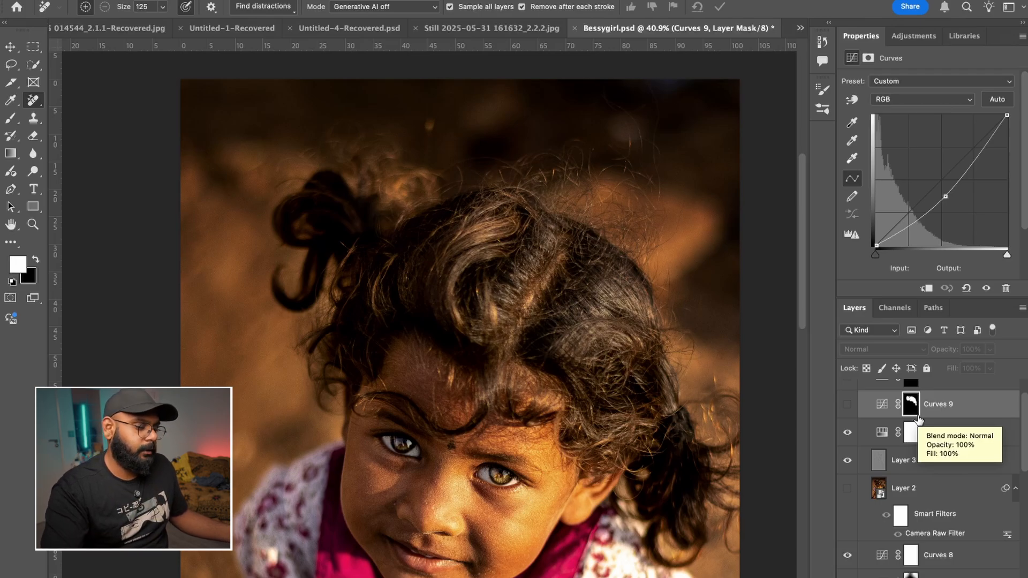
# - Show Curves 9 and inspect the darkened hair both up close and in the whole portrait
pyautogui.click(848, 407)
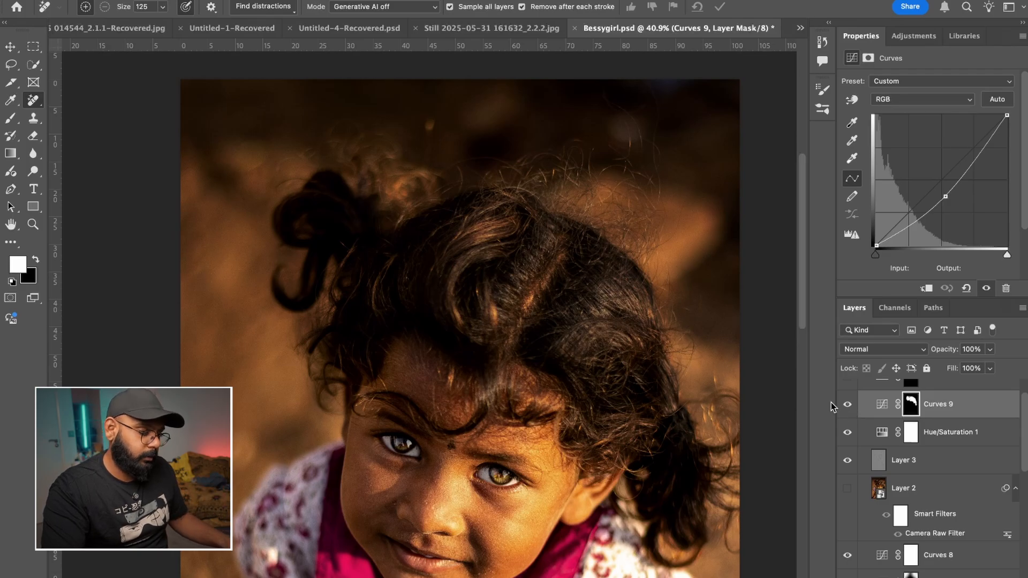
pyautogui.scroll(5, 613, 320)
pyautogui.scroll(-5, 614, 320)
pyautogui.scroll(5, 614, 320)
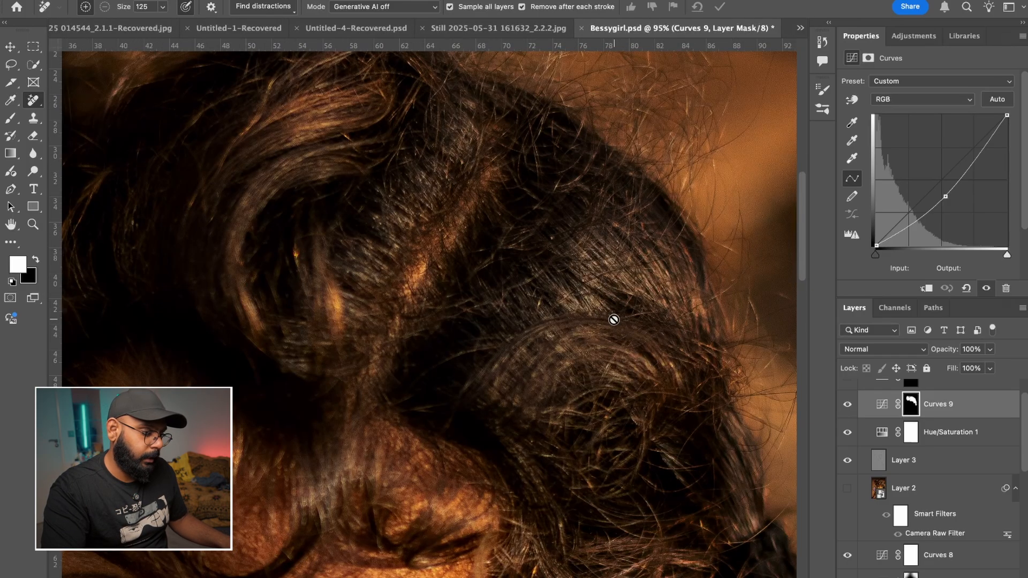
pyautogui.scroll(-6, 613, 319)
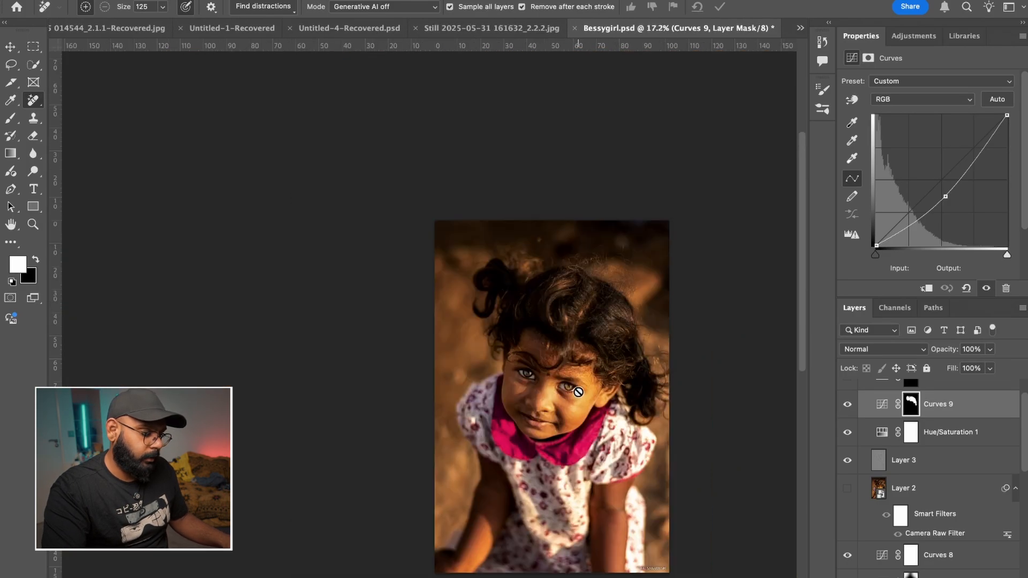
pyautogui.scroll(2, 583, 385)
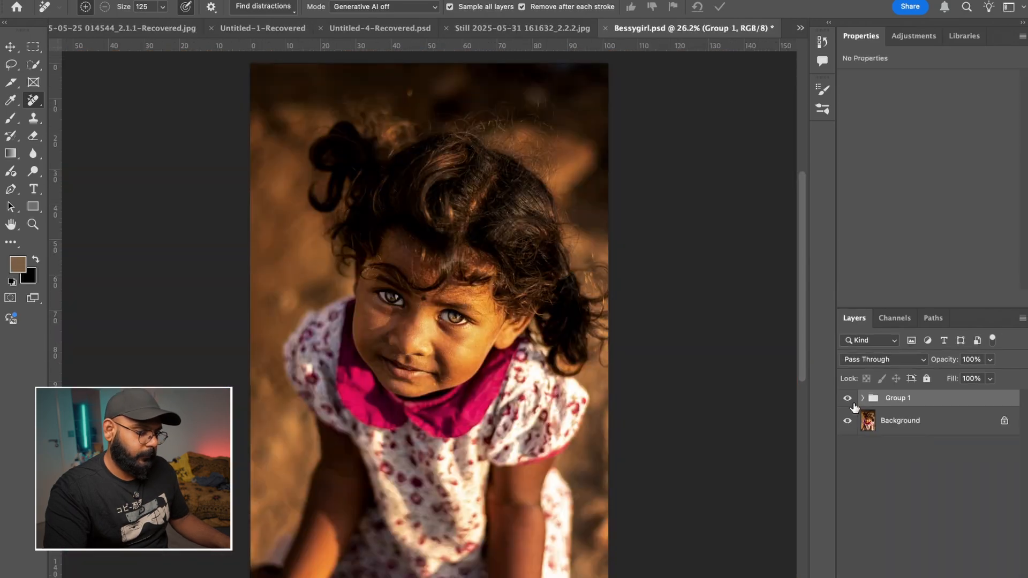
# - Compare the portrait with Group 1 hidden and shown, and examine the retouched image in full-screen mode before returning to the standard view
pyautogui.click(849, 399)
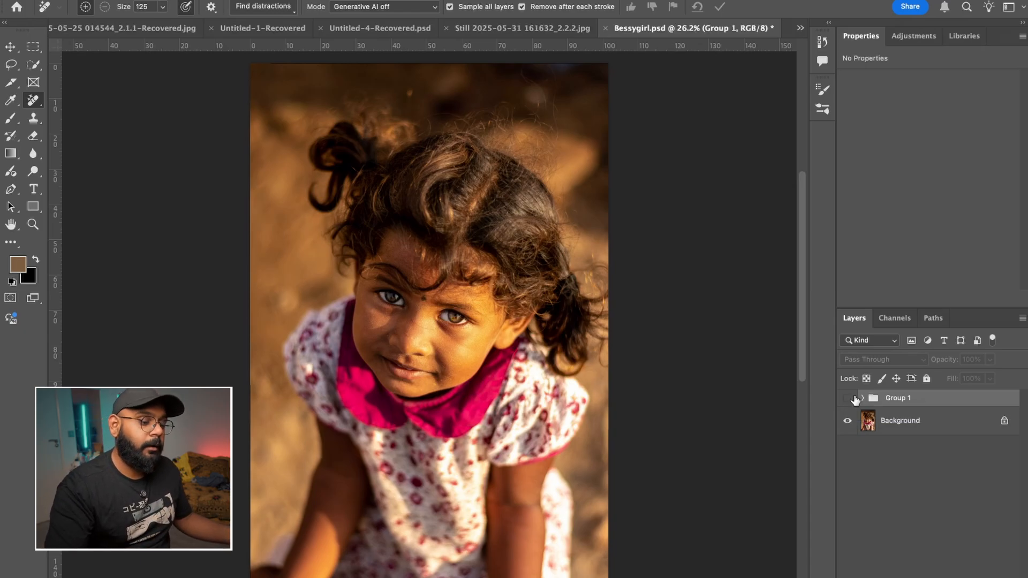
pyautogui.click(848, 399)
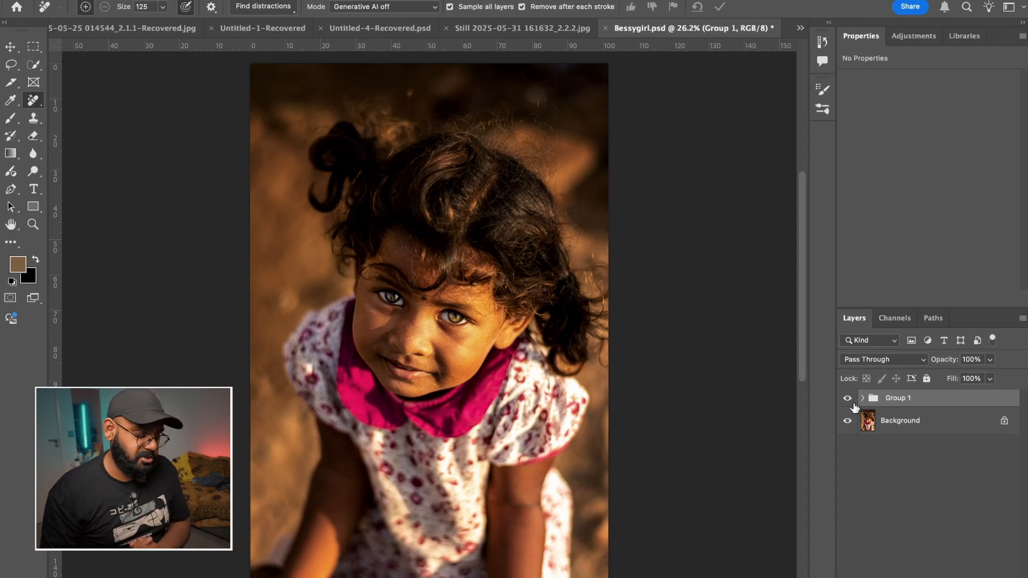
pyautogui.press('f')
pyautogui.press('f')
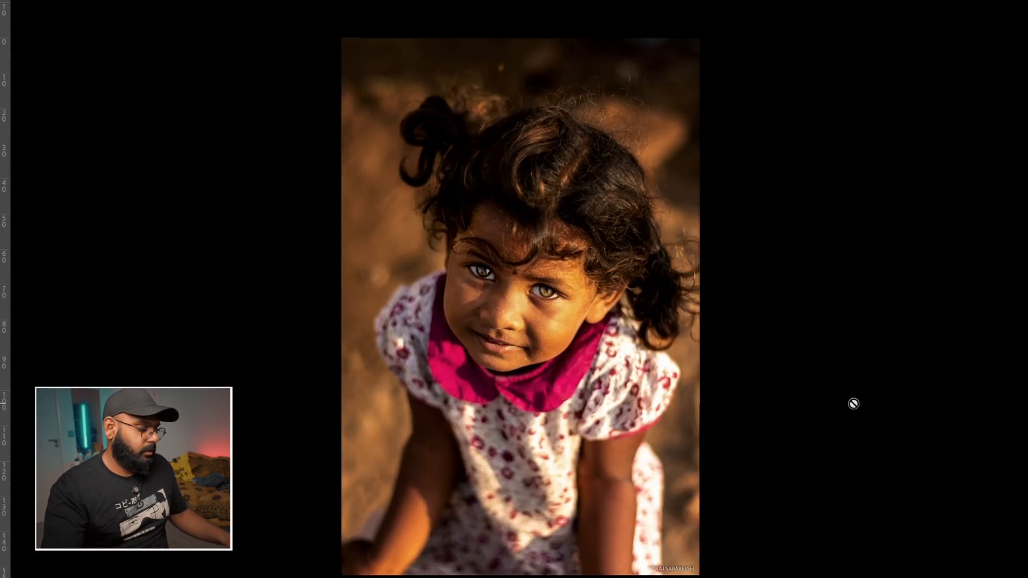
pyautogui.hotkey('ctrl', '+')
pyautogui.hotkey('ctrl', '-')
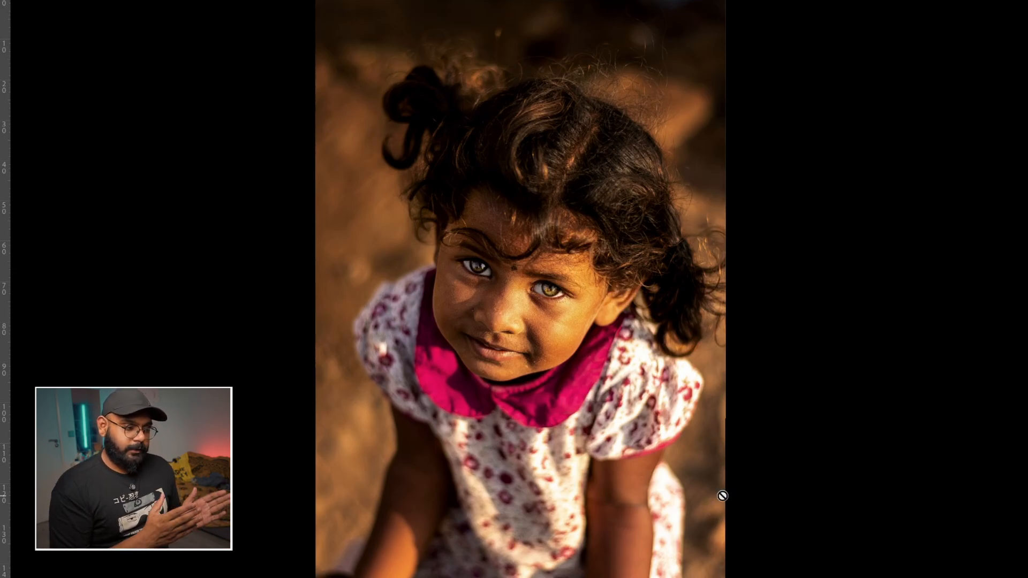
pyautogui.press('f')
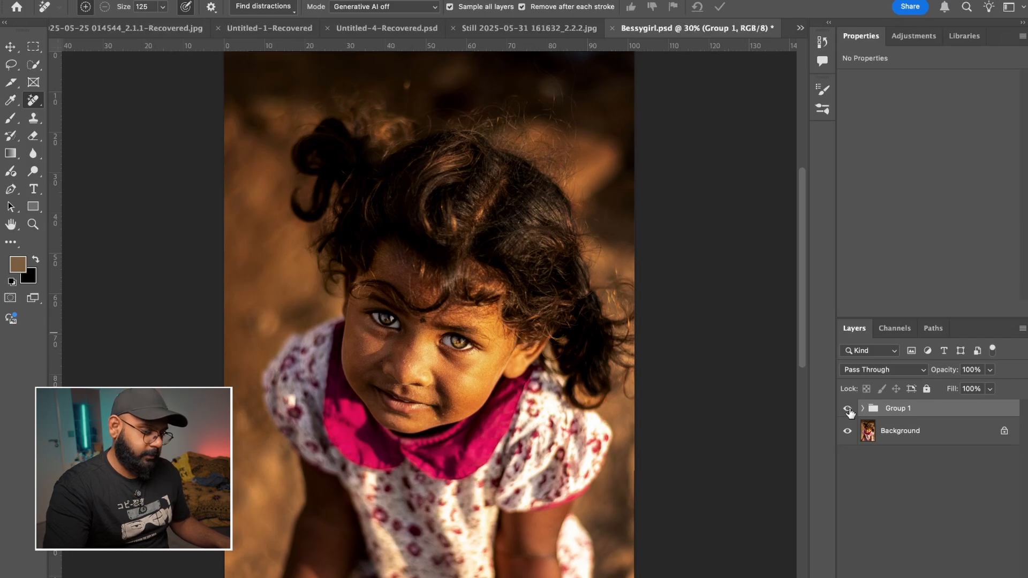
# - Compare the original and retouched portrait by repeatedly hiding and showing Group 1, ending with the group shown
pyautogui.click(847, 408)
pyautogui.scroll(-3, 611, 339)
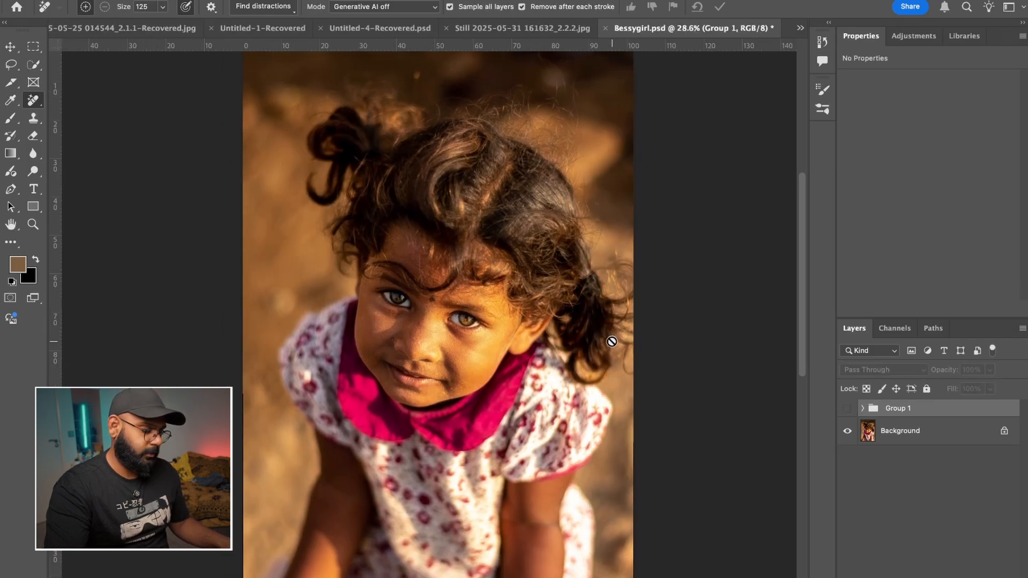
pyautogui.scroll(1, 612, 341)
pyautogui.click(847, 408)
pyautogui.click(847, 408)
pyautogui.click(847, 409)
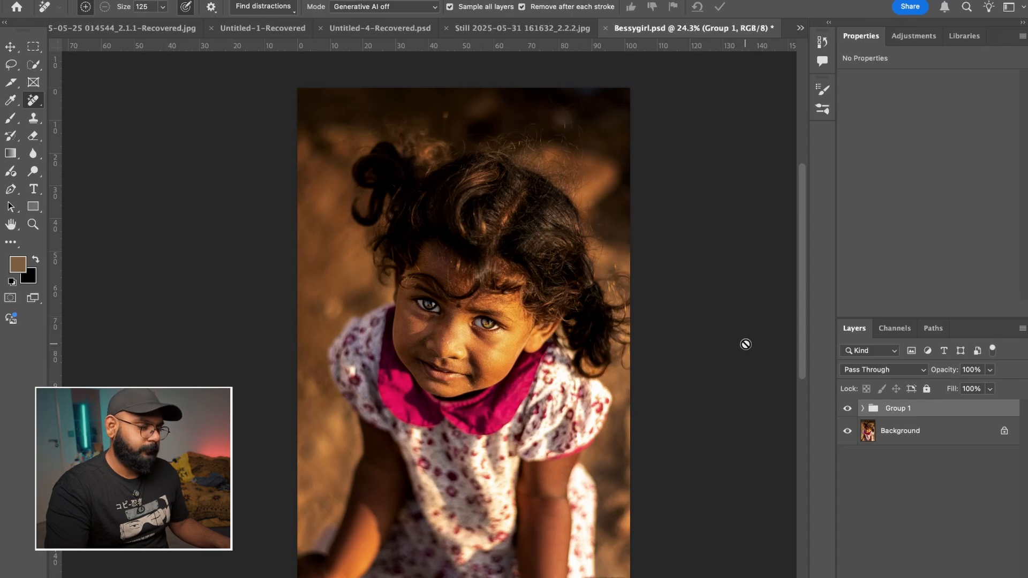